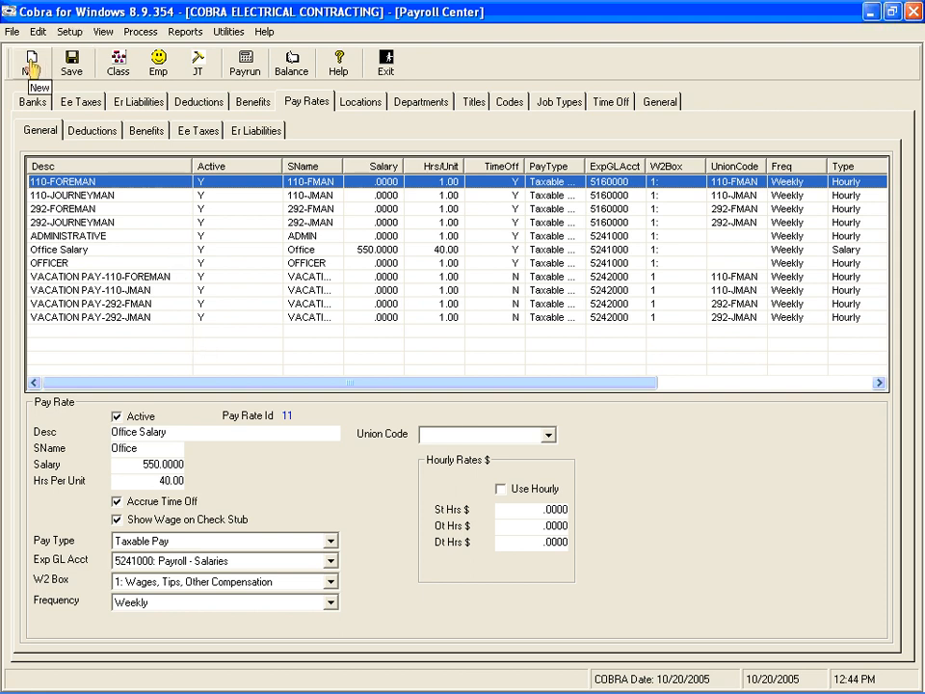
Start a blank pay rate, and open the 110-FOREMAN pay rate instead to review its active status, description, short name and salary
click(31, 67)
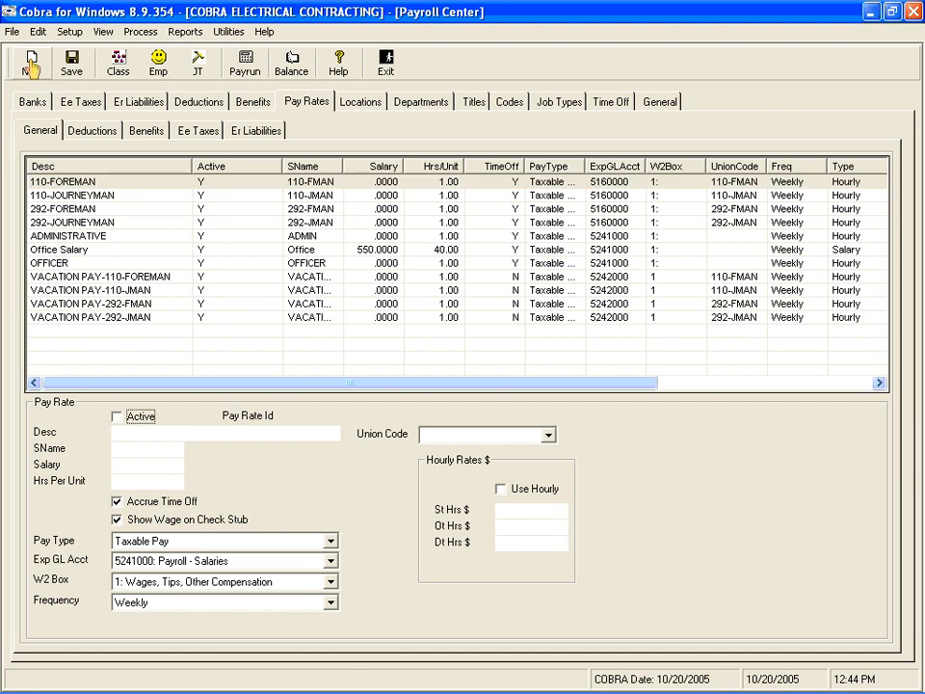
click(152, 189)
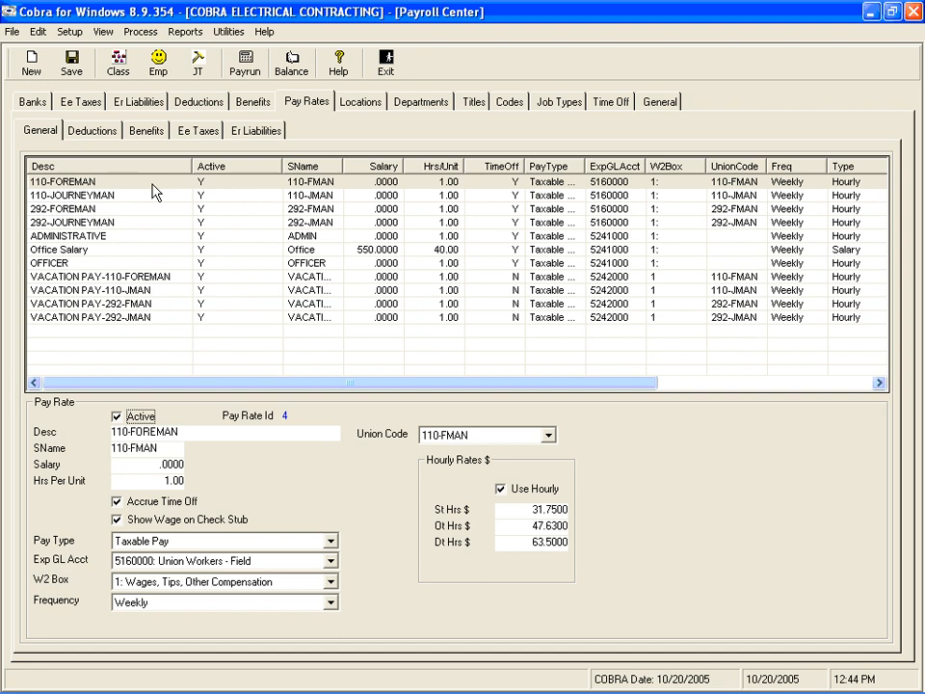
key(space)
key(space)
key(Tab)
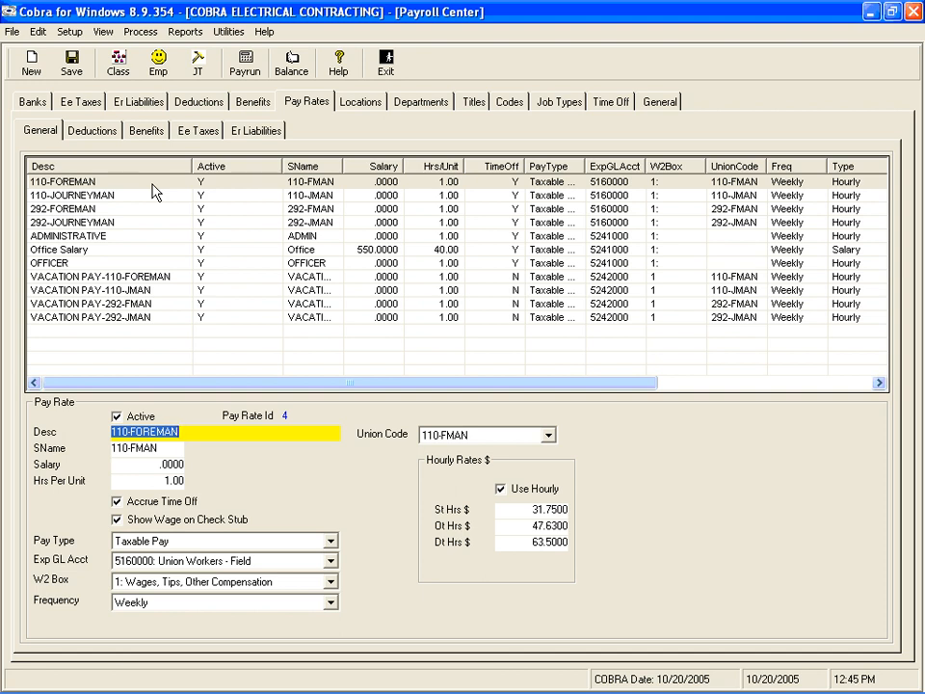
key(Tab)
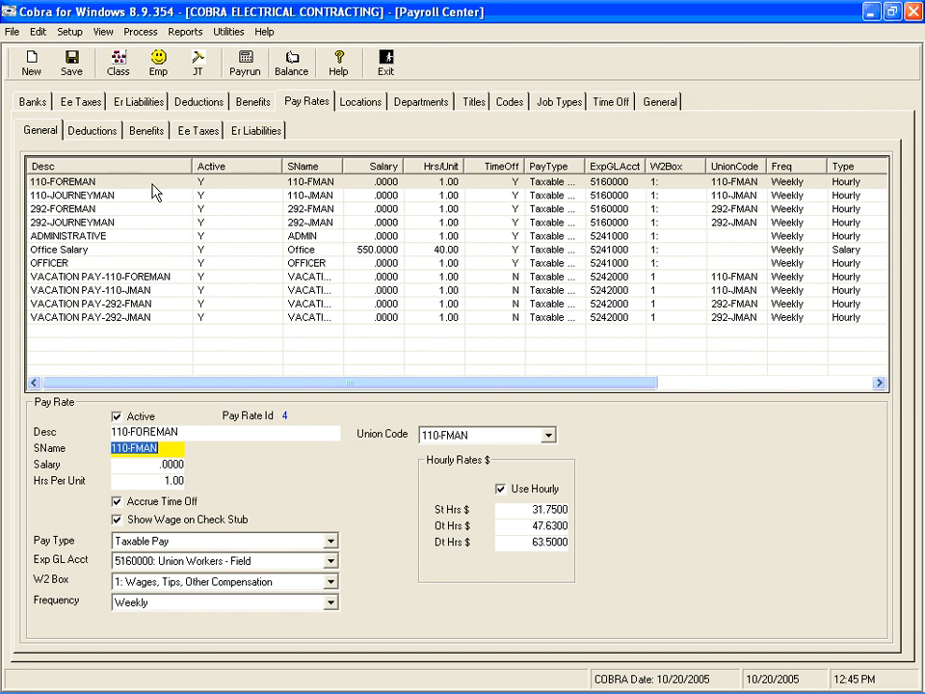
key(Tab)
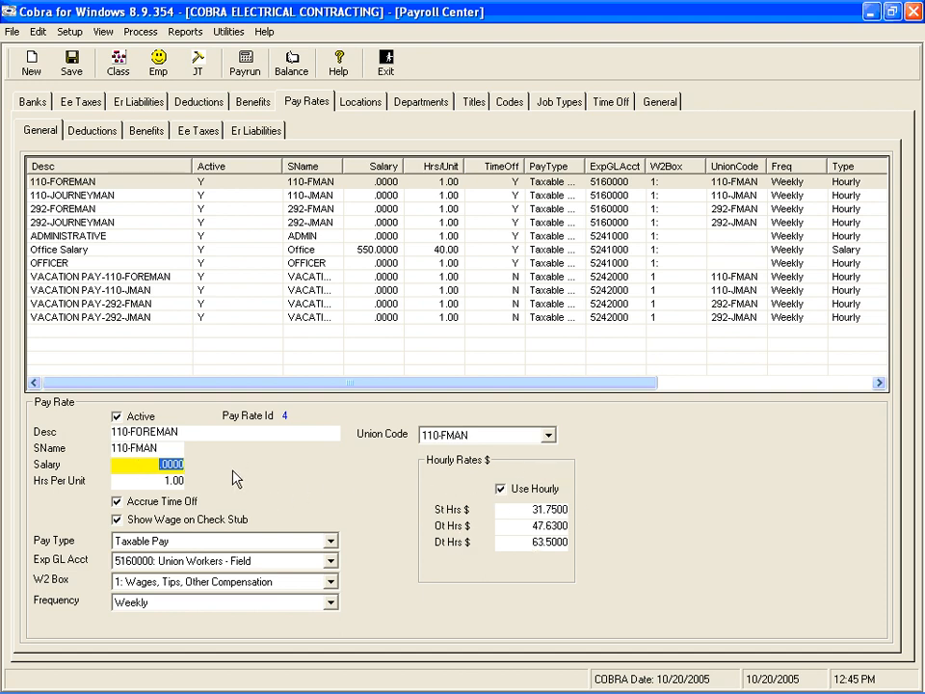
Open the Office Salary pay rate and examine its salary amount and hours per unit
click(182, 266)
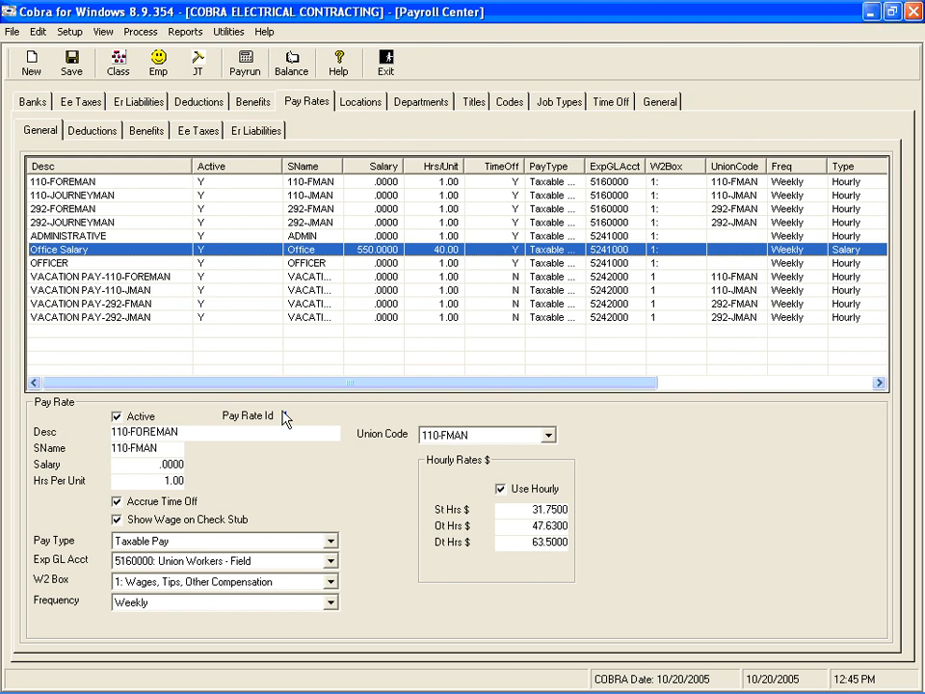
double_click(395, 251)
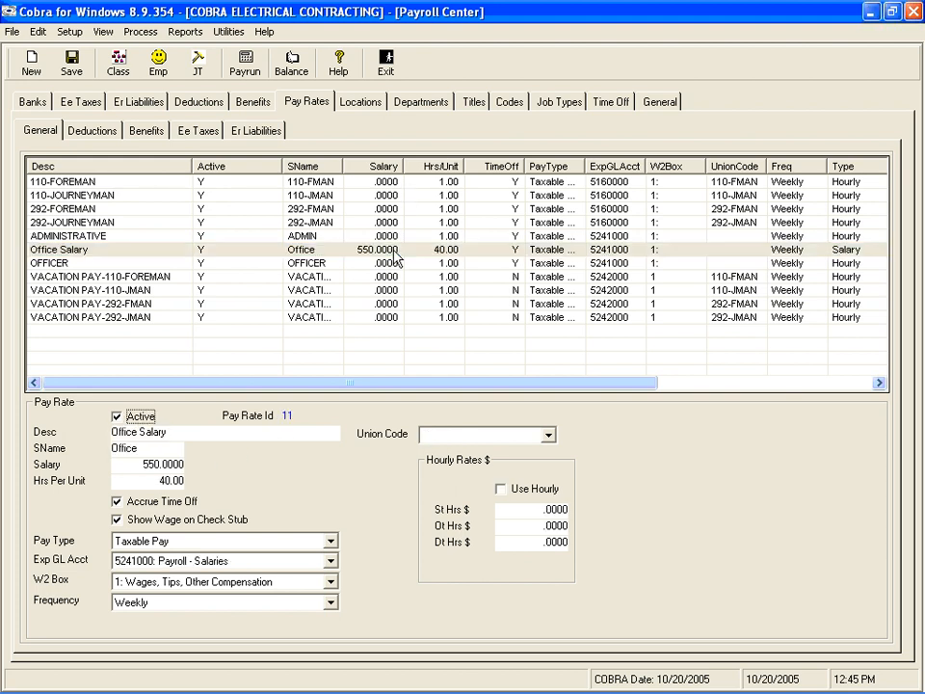
click(137, 467)
drag(137, 466, 237, 464)
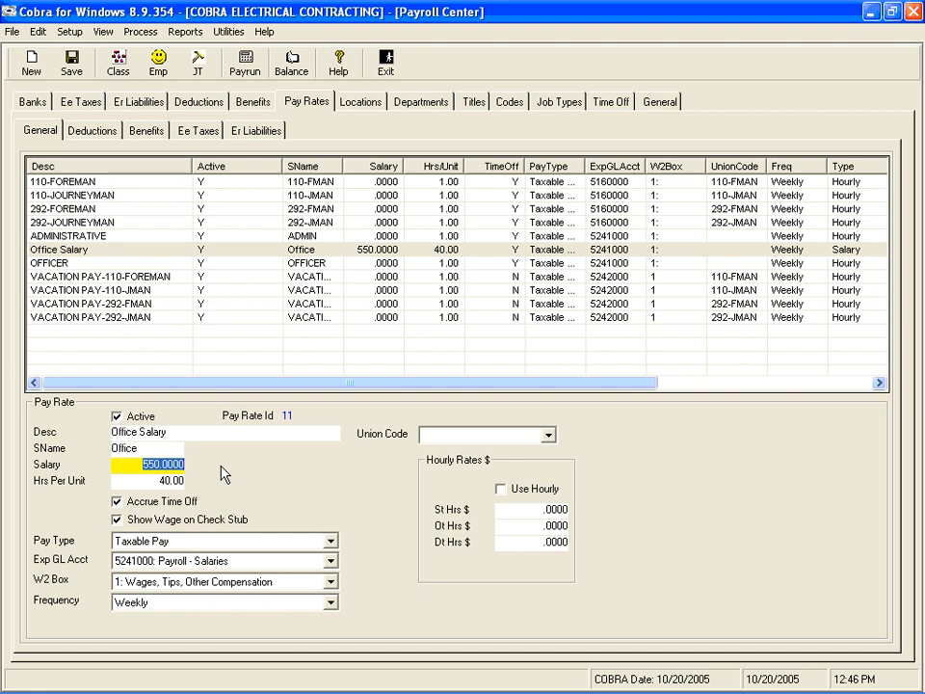
key(Tab)
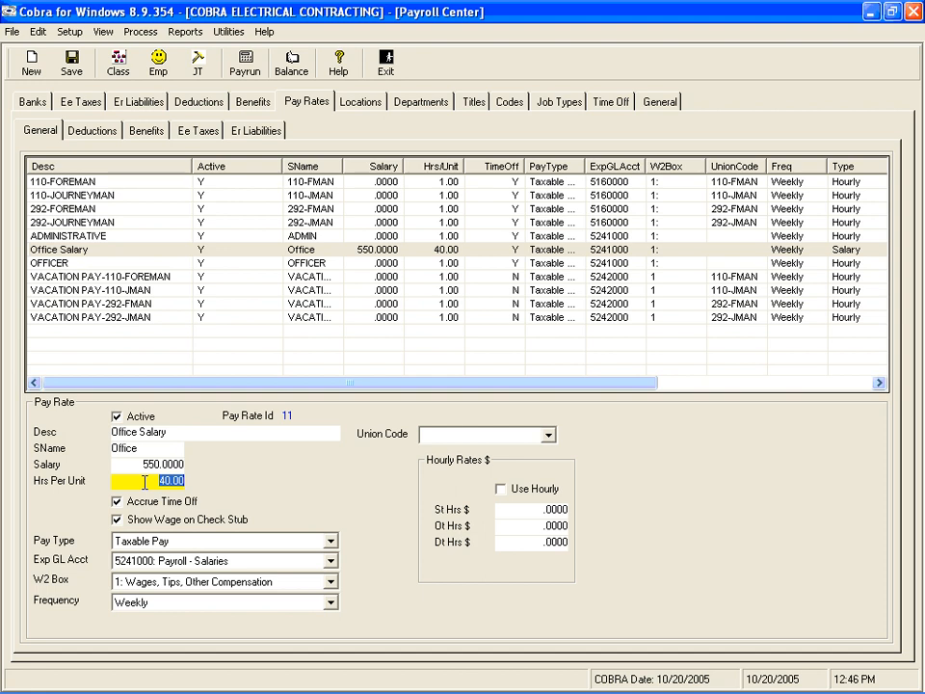
Switch the Office Salary pay rate's frequency to Bi-Weekly, review its hours per unit, and set the frequency back to Weekly
click(330, 603)
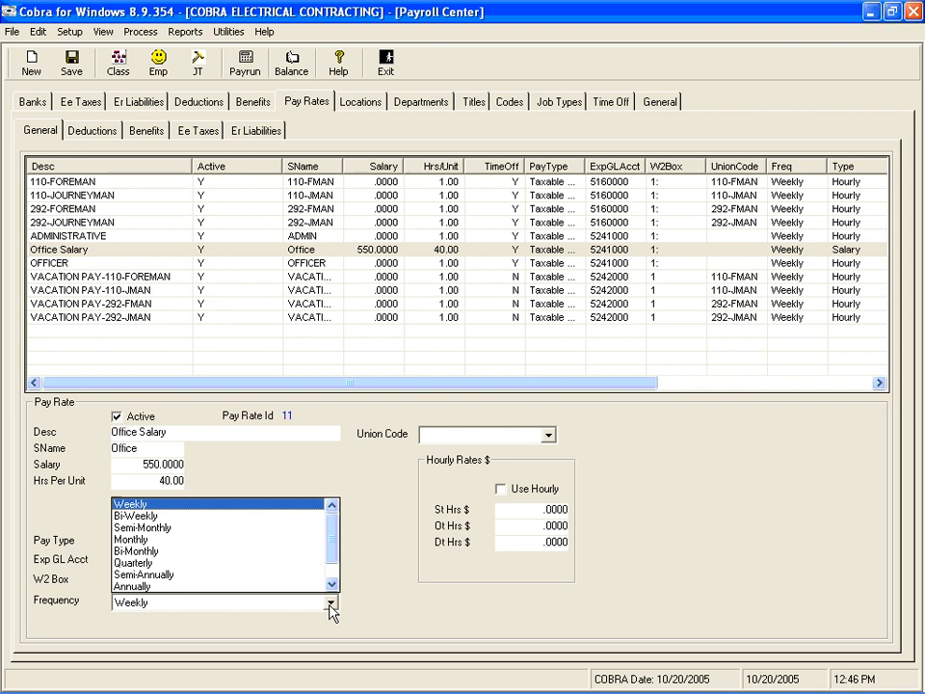
click(270, 521)
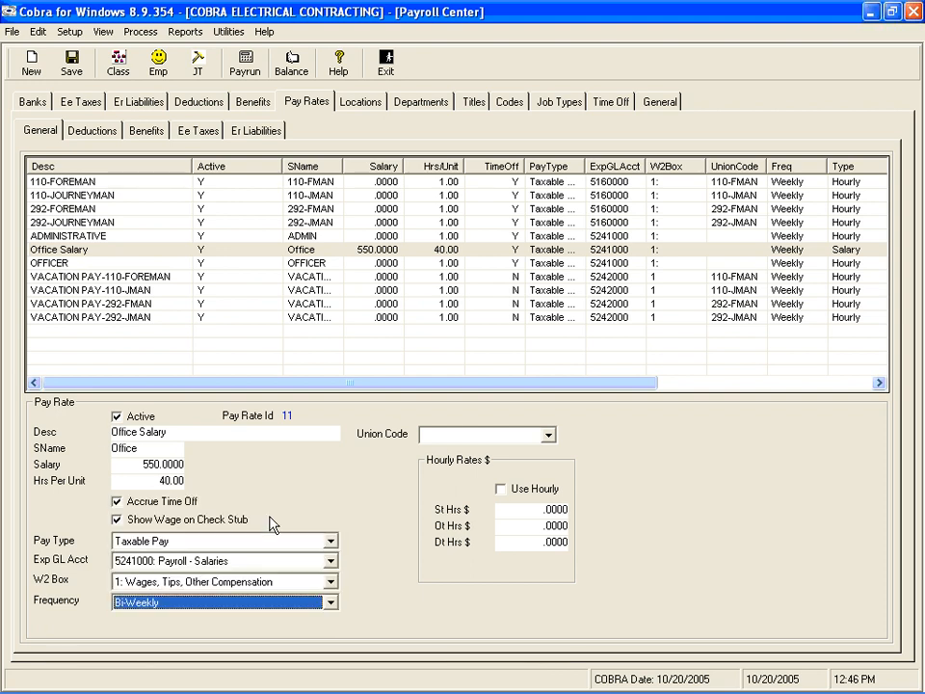
click(174, 479)
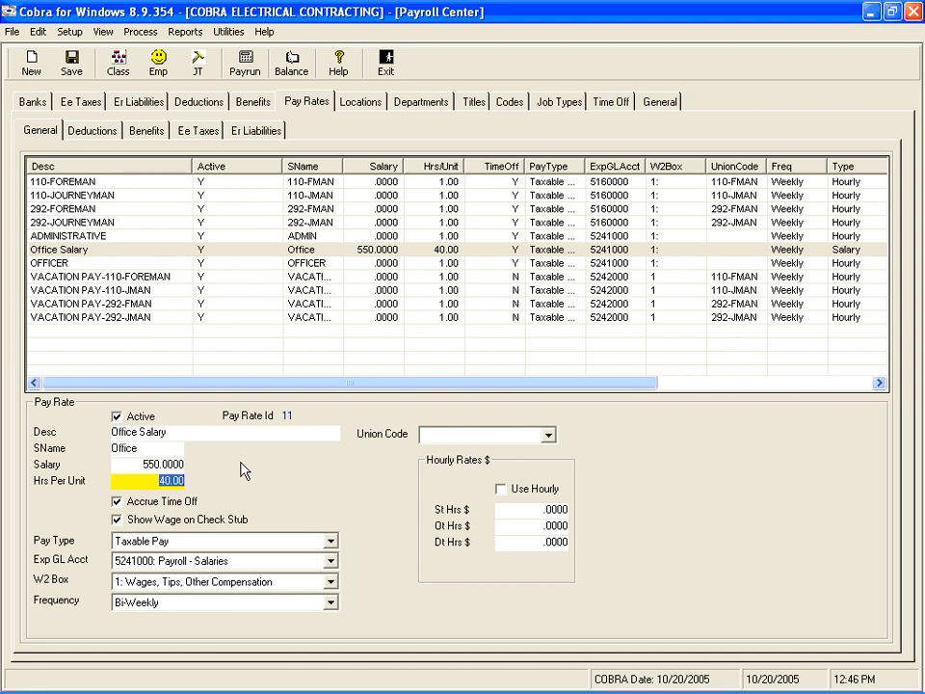
click(331, 602)
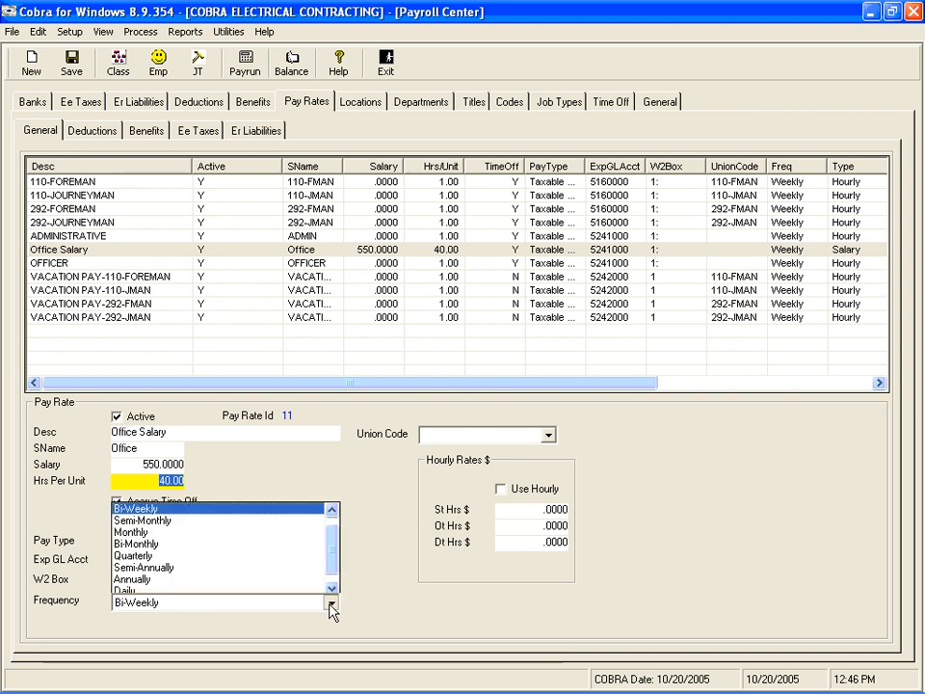
scroll(337, 535, up, 1)
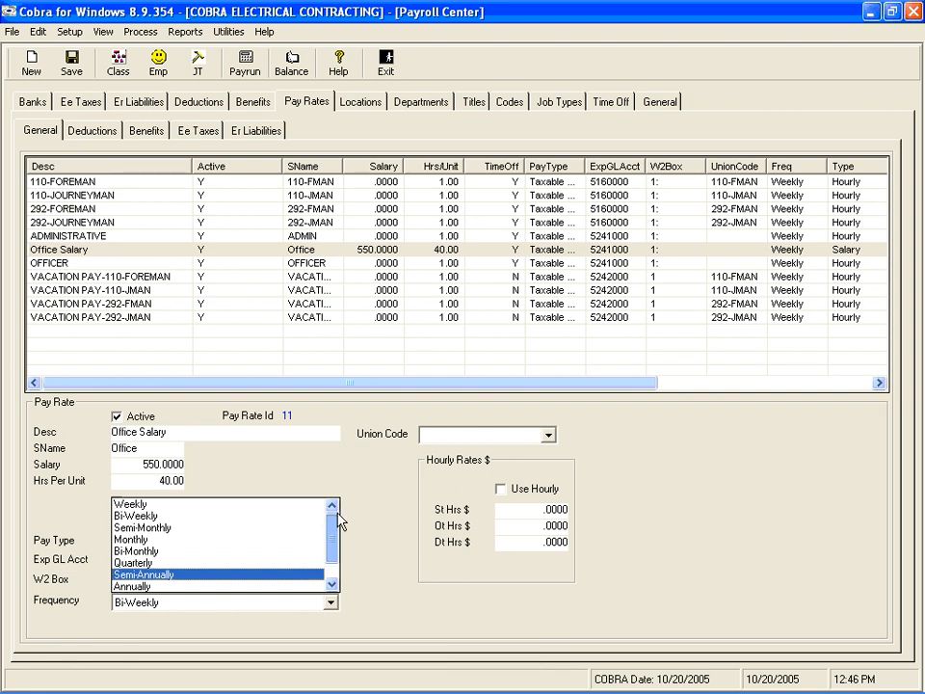
click(299, 507)
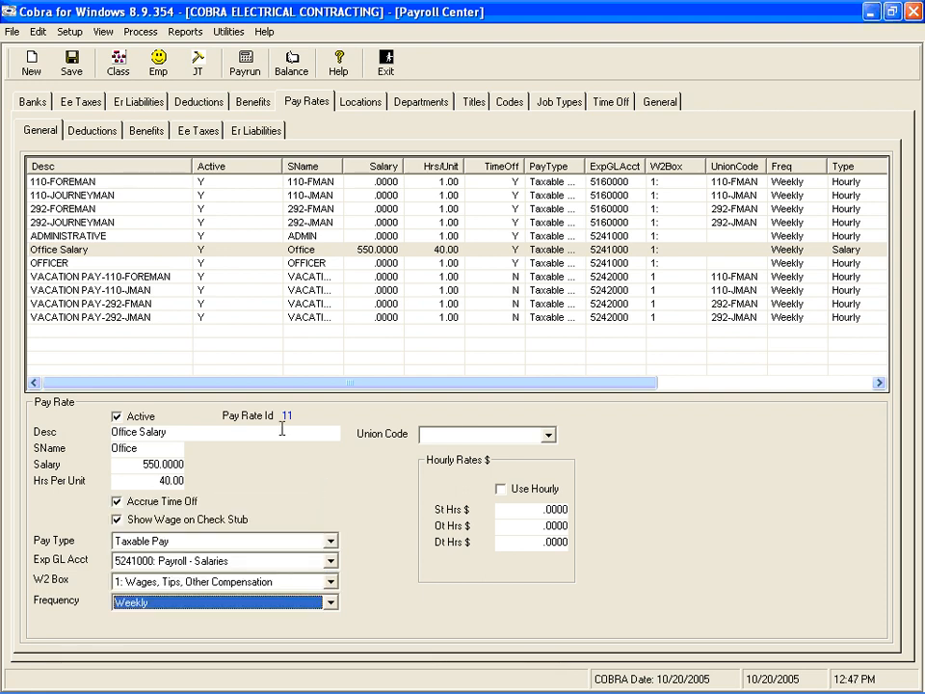
Open the 110-FOREMAN pay rate and review its salary, hours per unit, time-off accrual and check-stub wage options
click(107, 183)
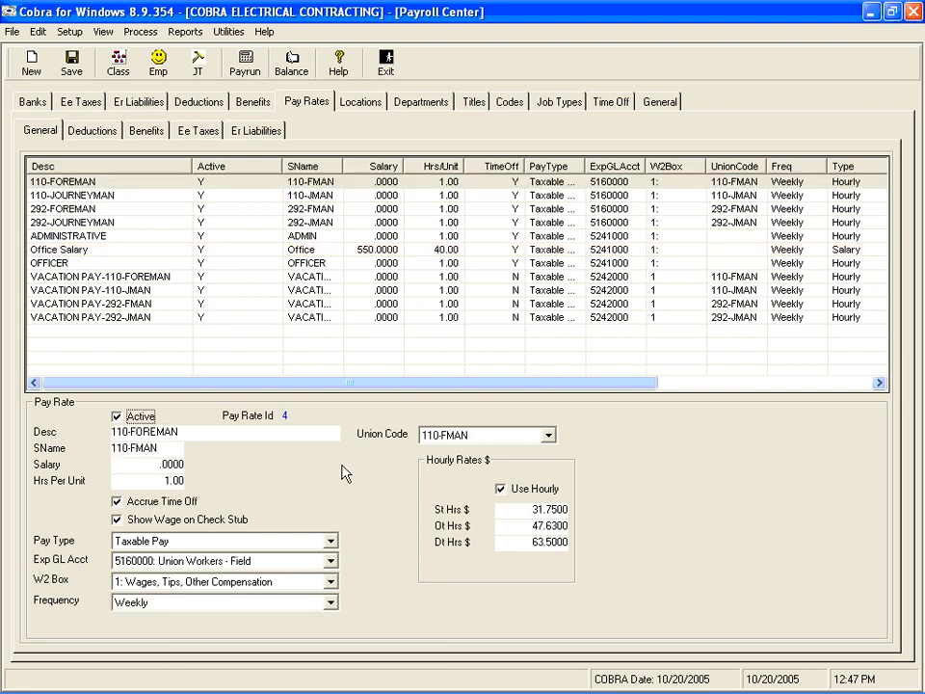
click(123, 465)
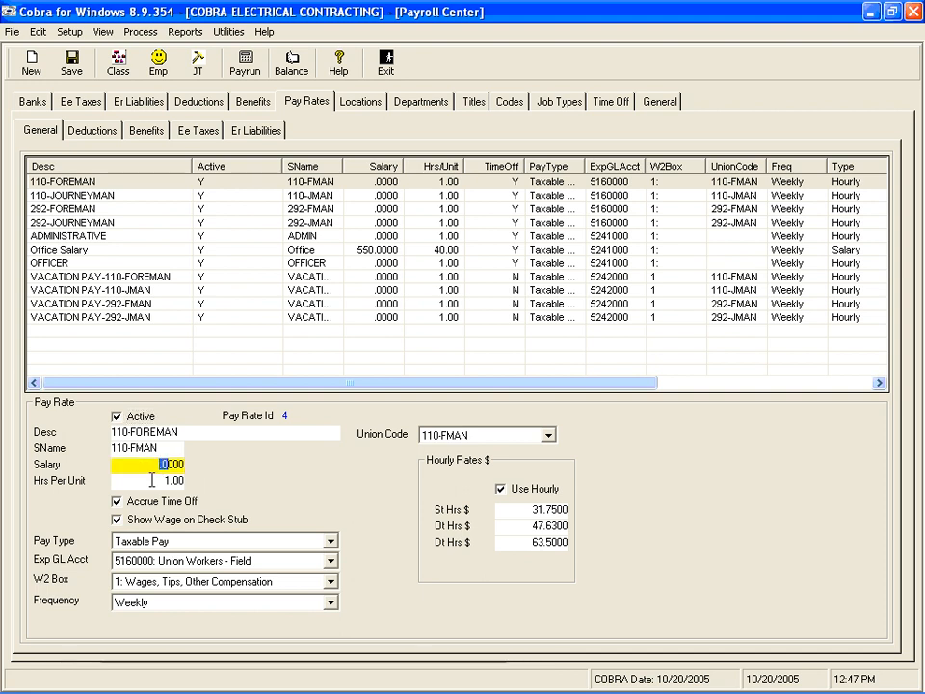
click(152, 480)
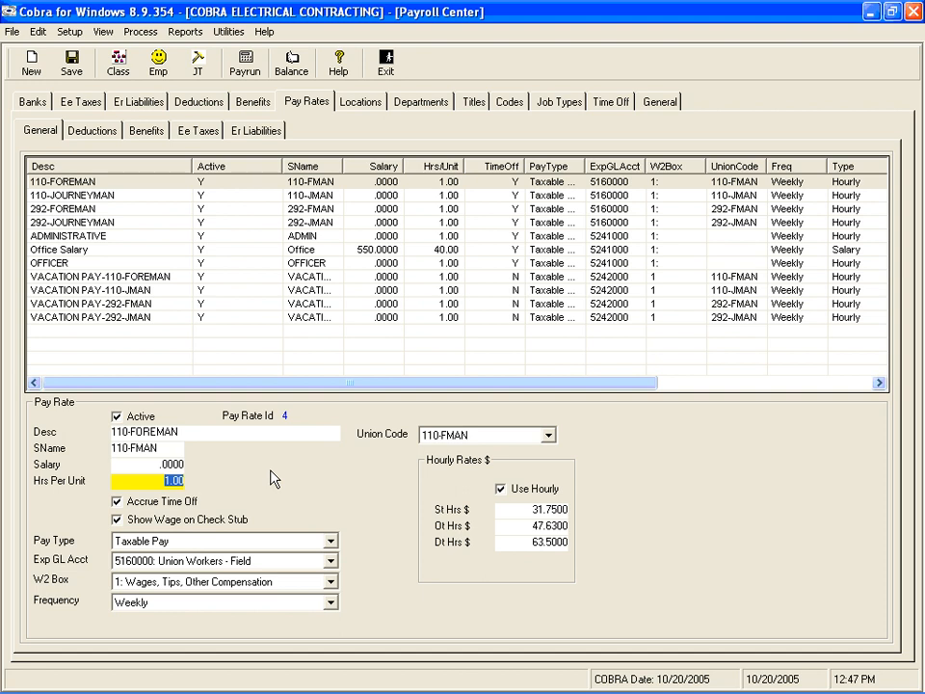
key(Tab)
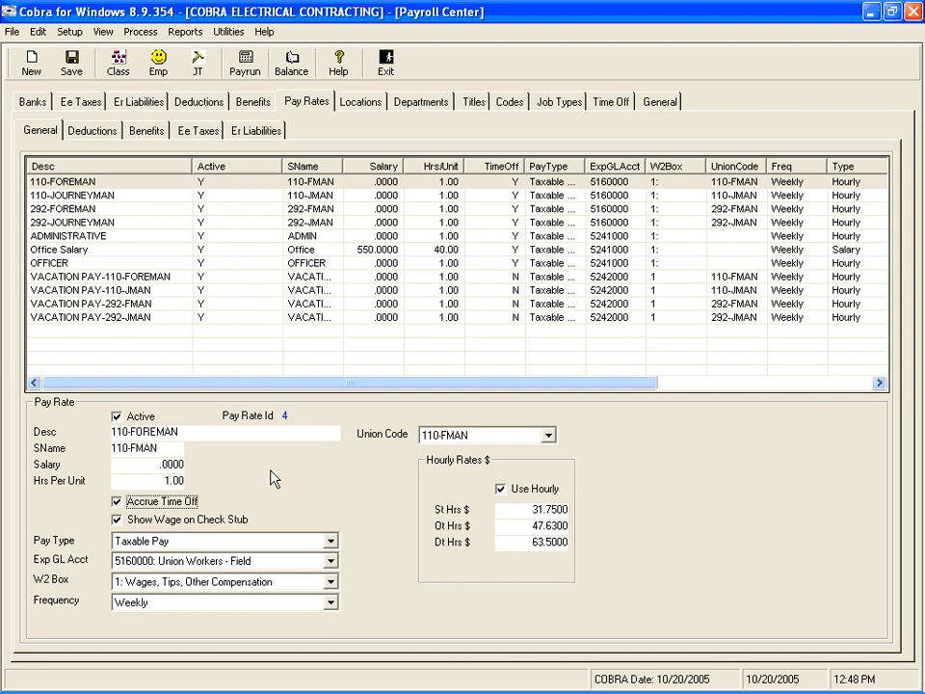
key(Tab)
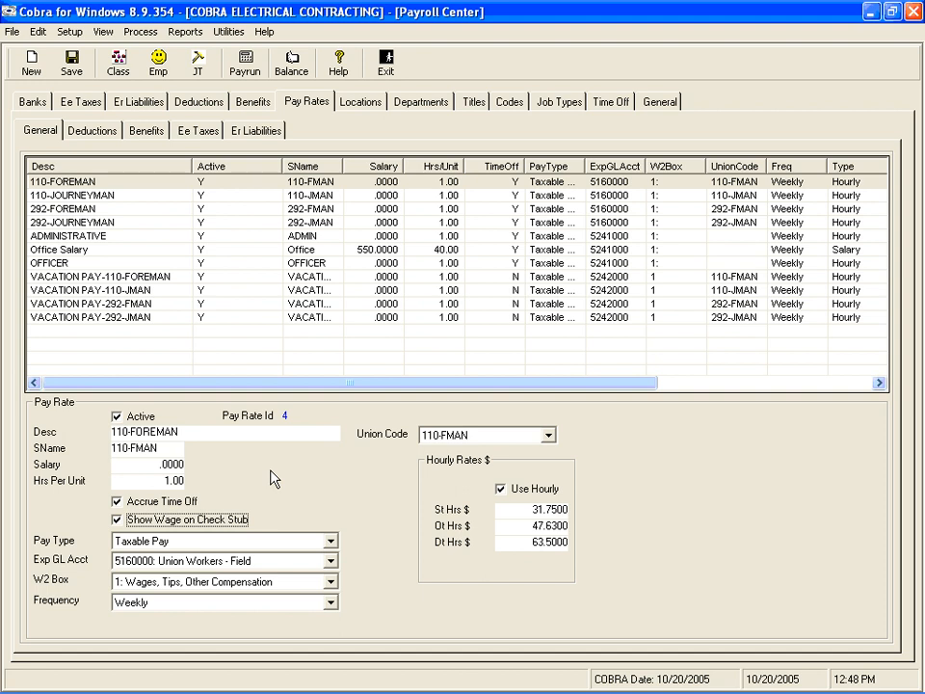
Go through the pay types for 110-FOREMAN, choose Taxable Time-off, and restore Taxable Pay
key(Tab)
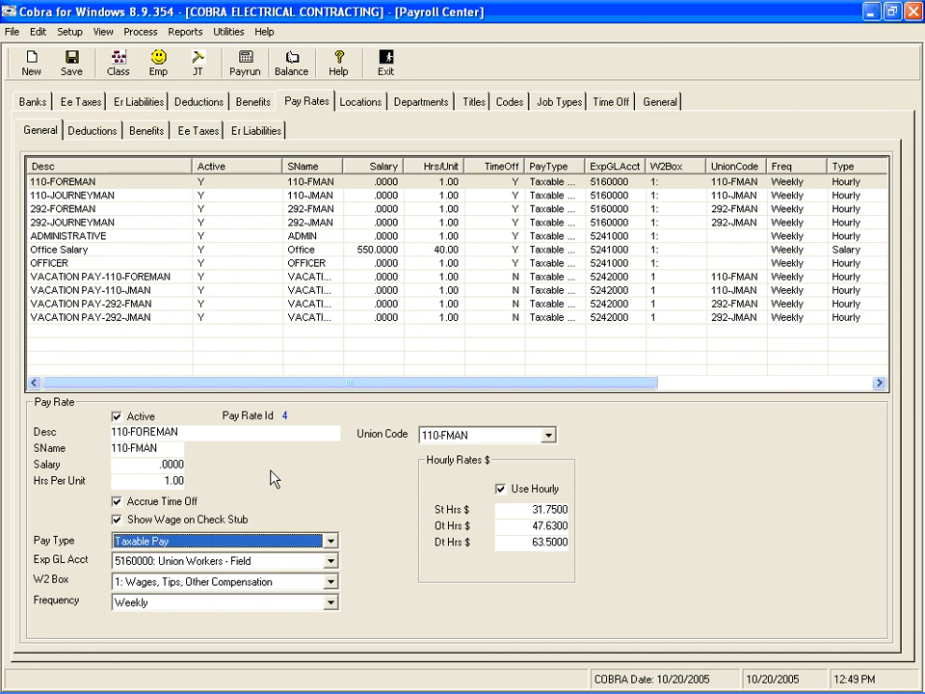
click(330, 541)
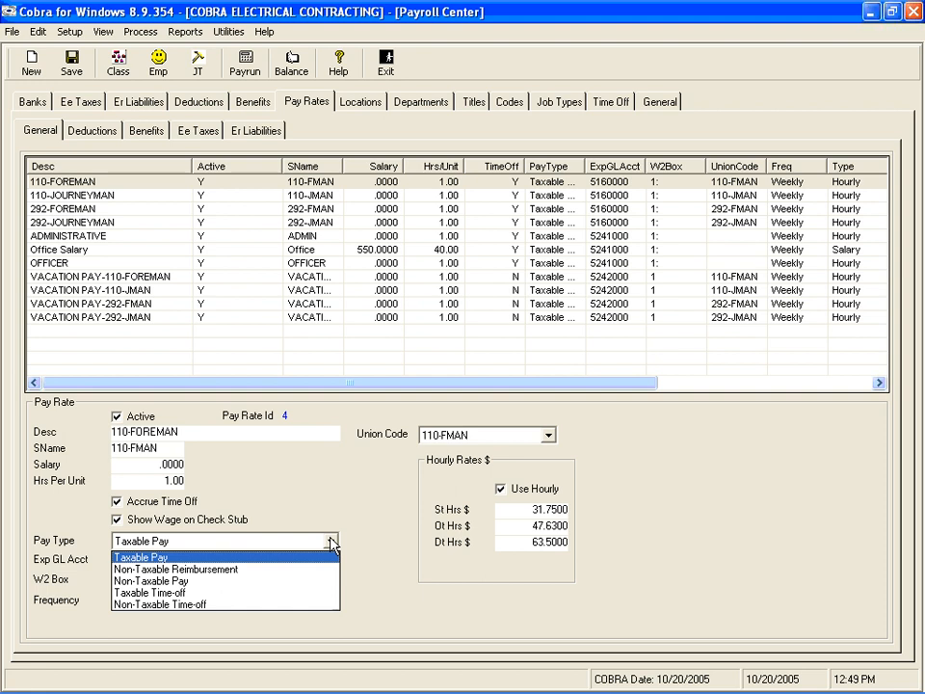
key(Down)
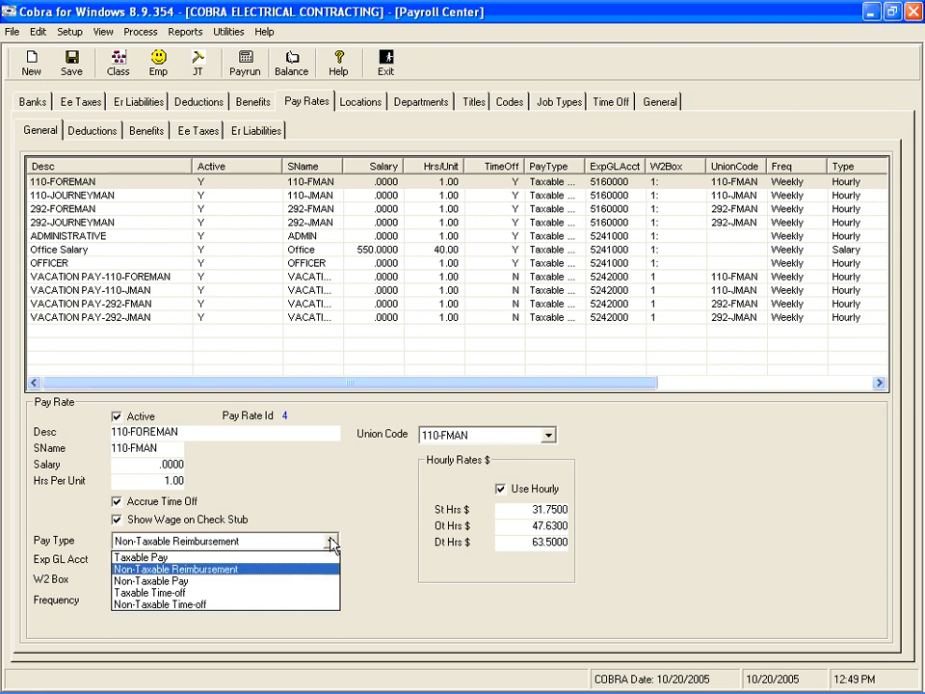
key(Down)
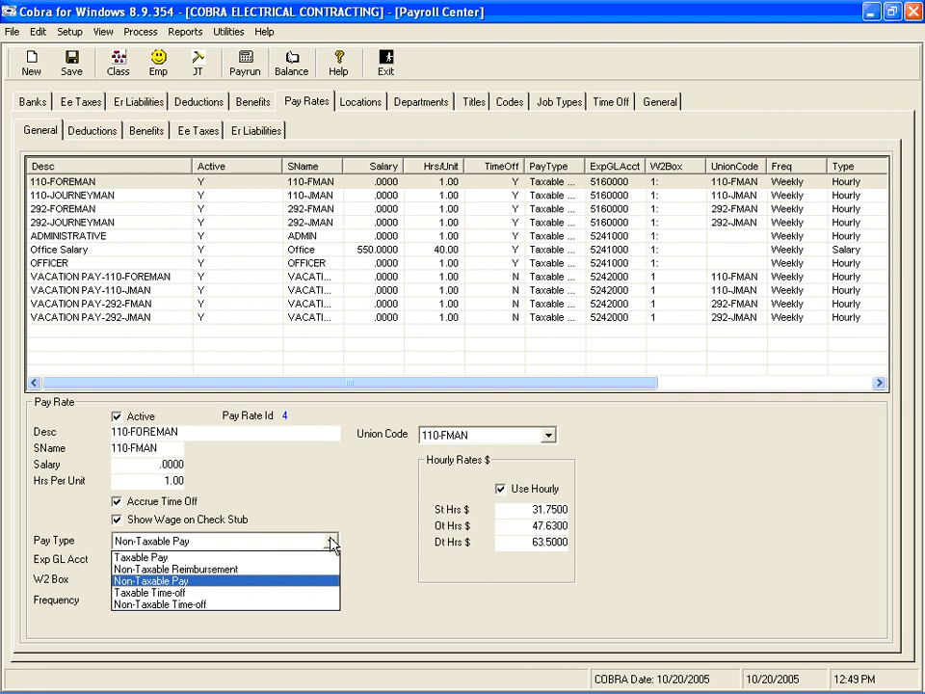
key(Down)
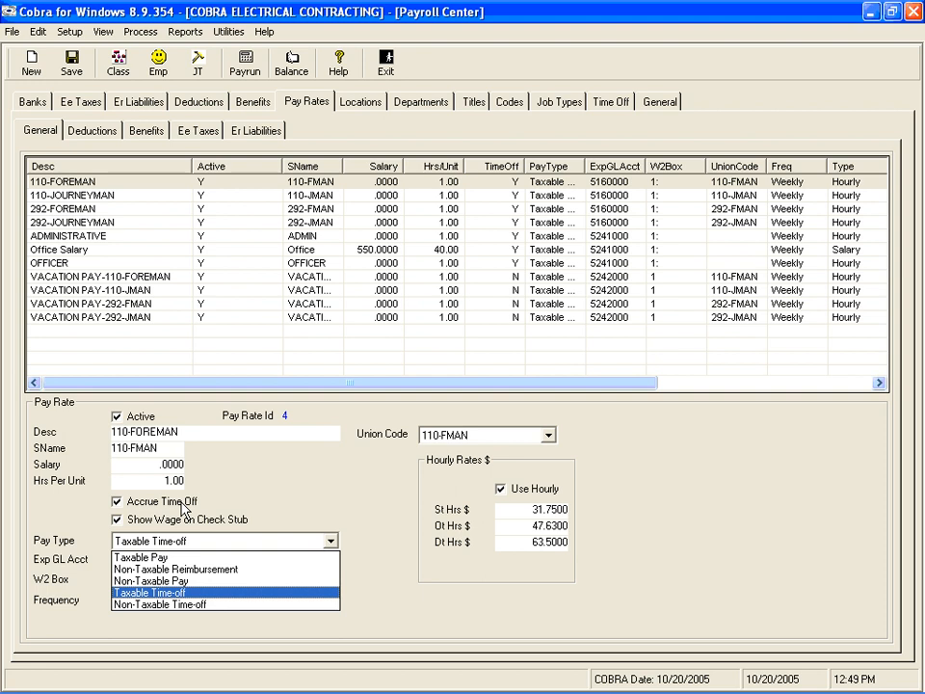
click(180, 594)
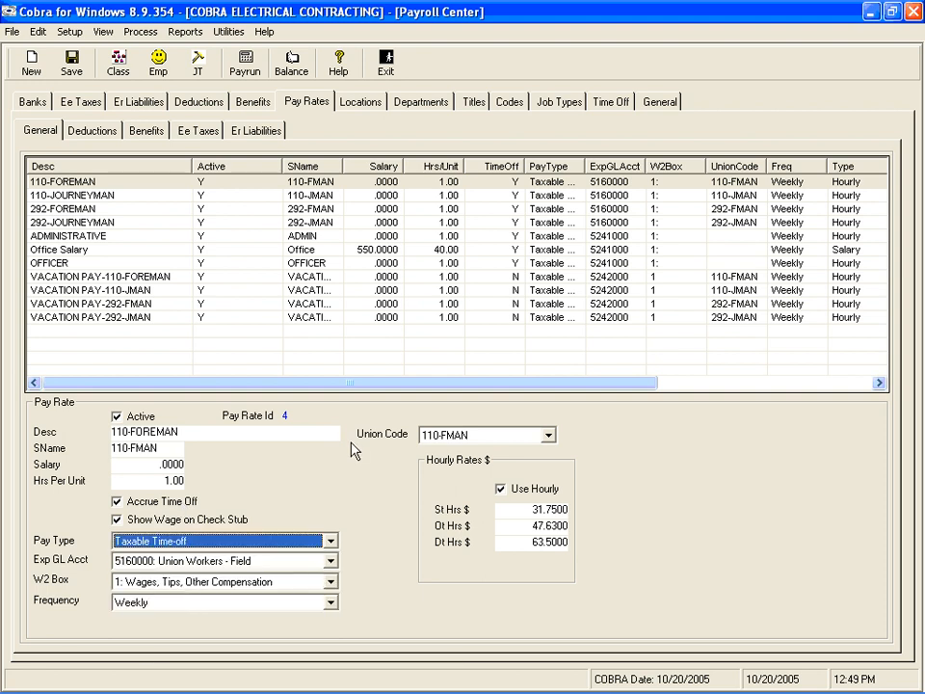
click(329, 544)
click(284, 560)
Examine the expense GL accounts available for 110-FOREMAN, including the payroll accounts, without choosing a different one
key(Tab)
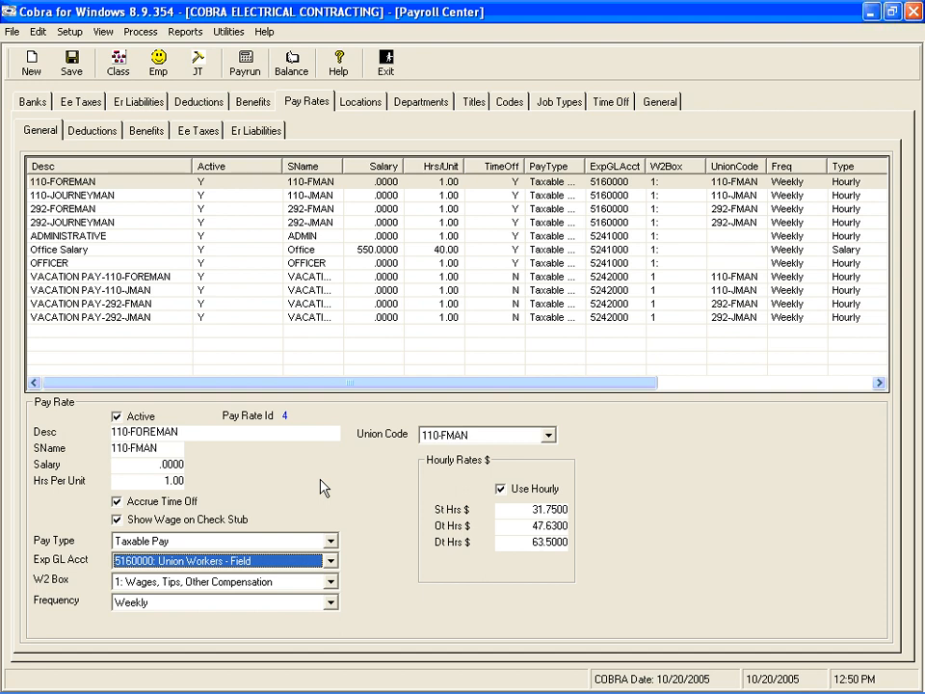
click(331, 561)
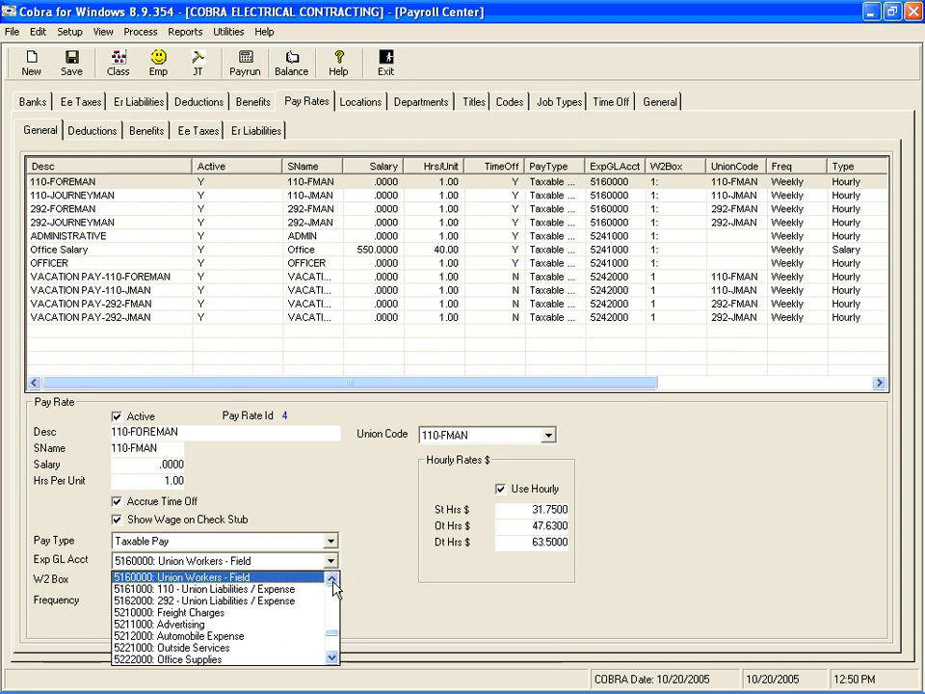
scroll(333, 581, up, 4)
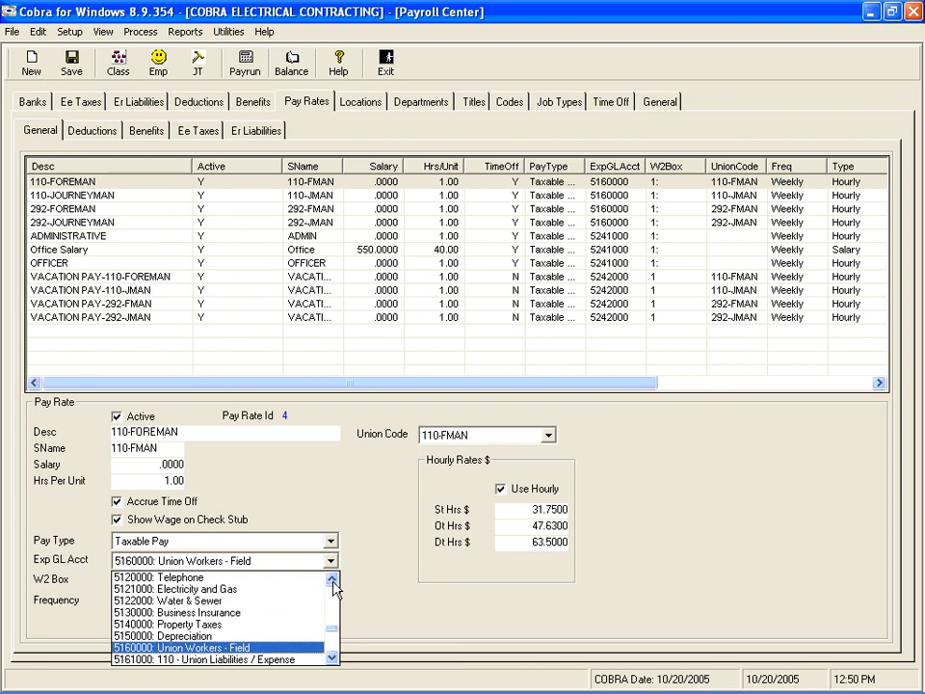
scroll(332, 587, up, 4)
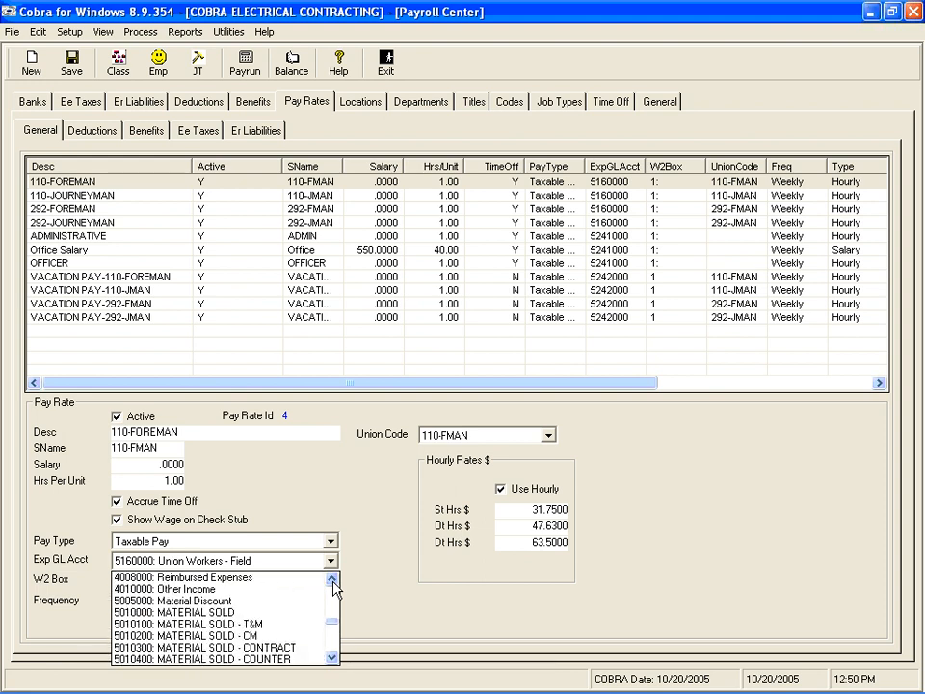
click(333, 658)
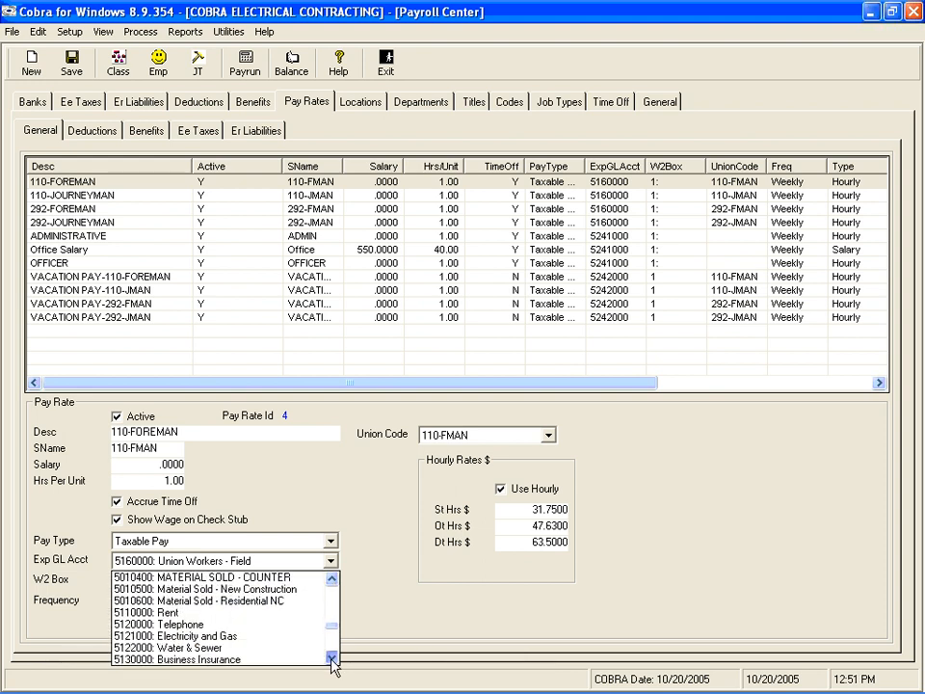
click(332, 657)
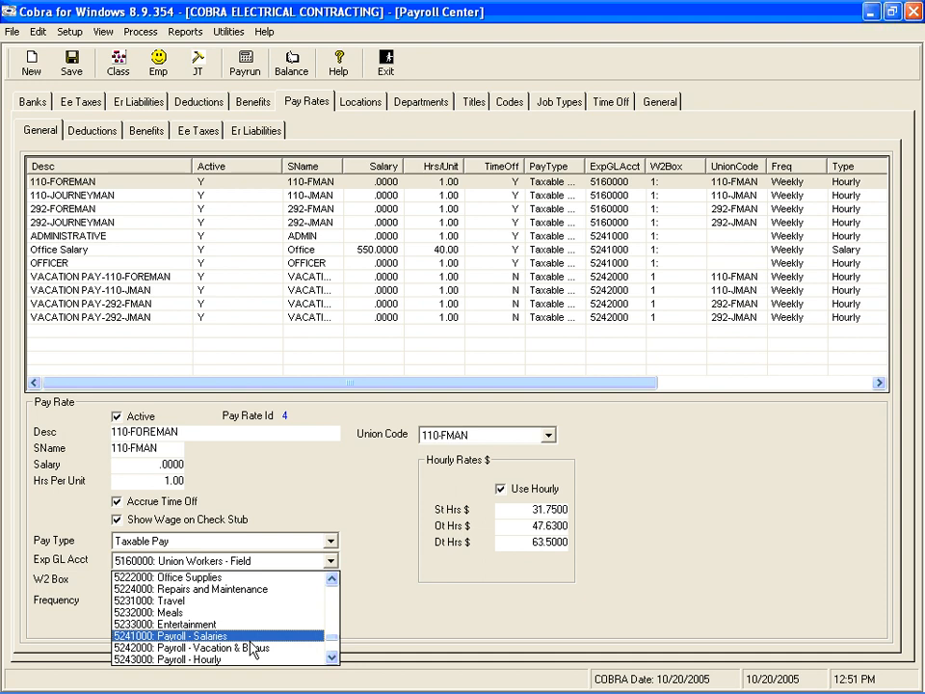
click(351, 496)
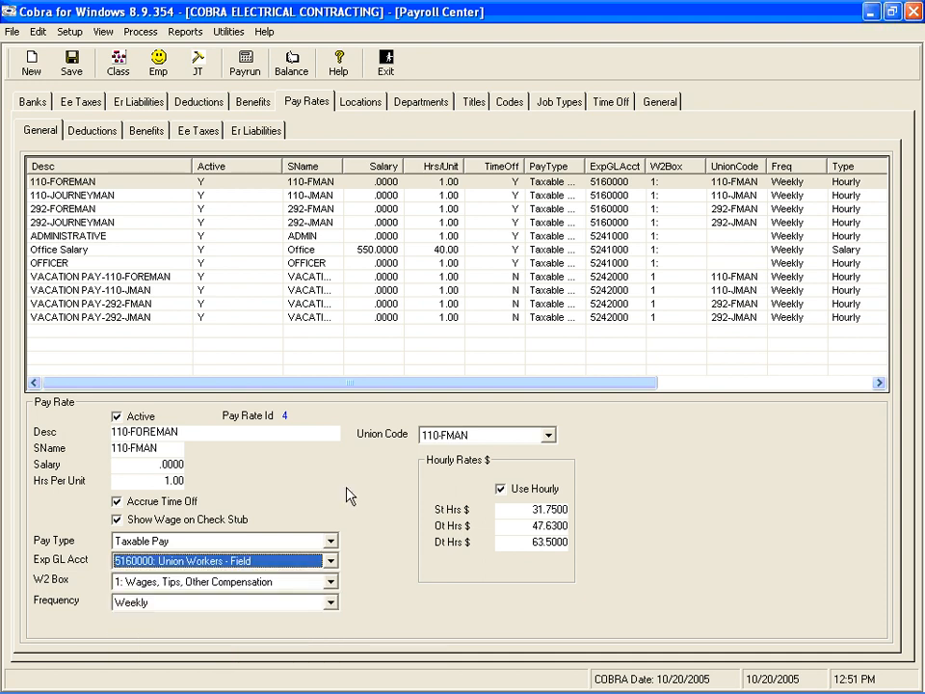
Go through the W2 box choices for 110-FOREMAN, choose Not Reported on W2, and restore Wages, Tips, Other Compensation
key(Tab)
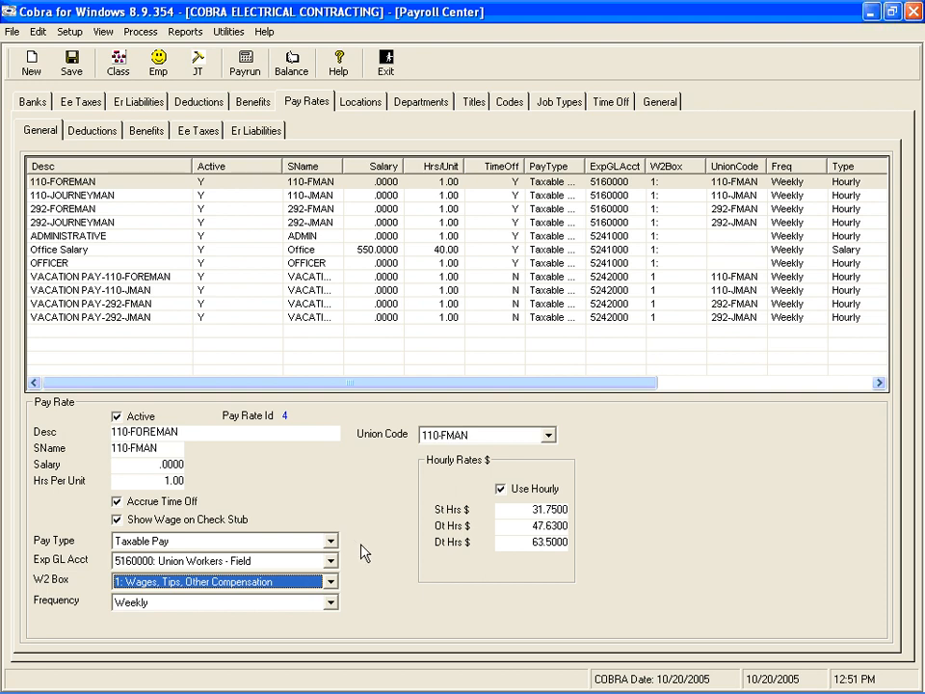
click(330, 582)
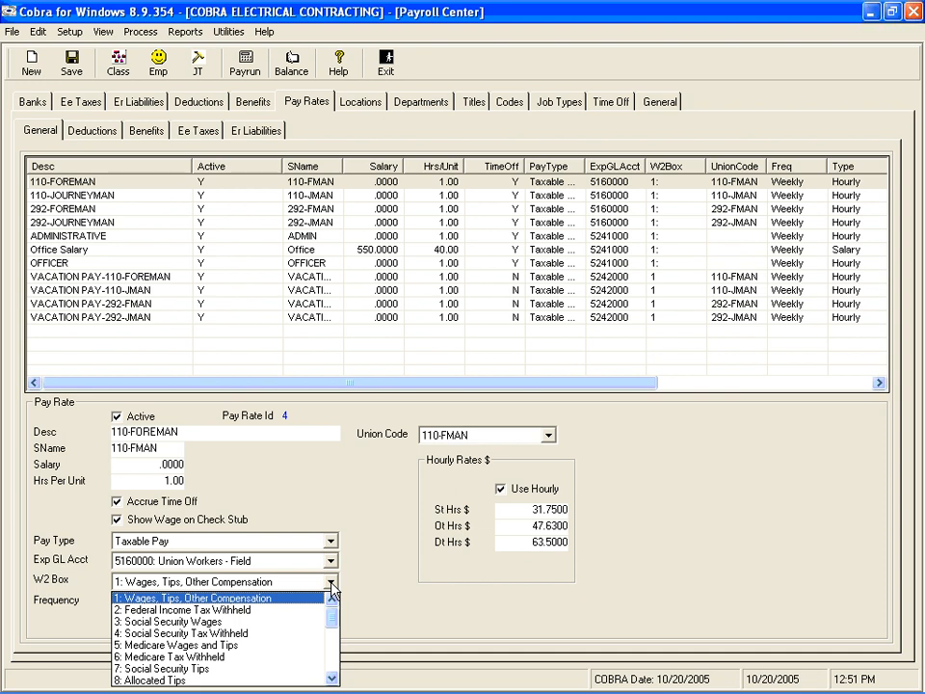
click(332, 681)
scroll(332, 681, down, 2)
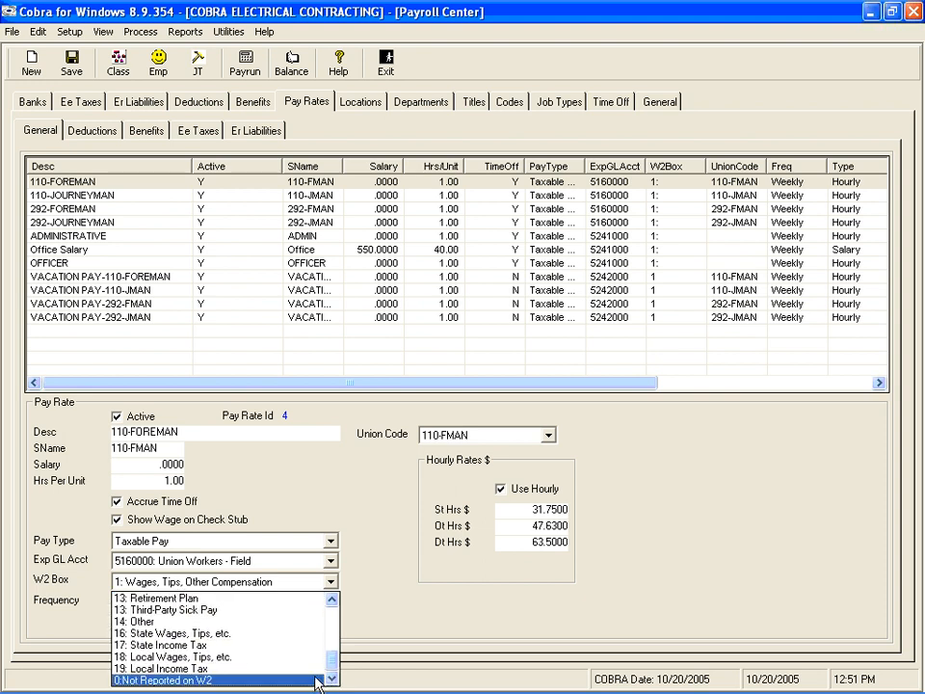
click(322, 681)
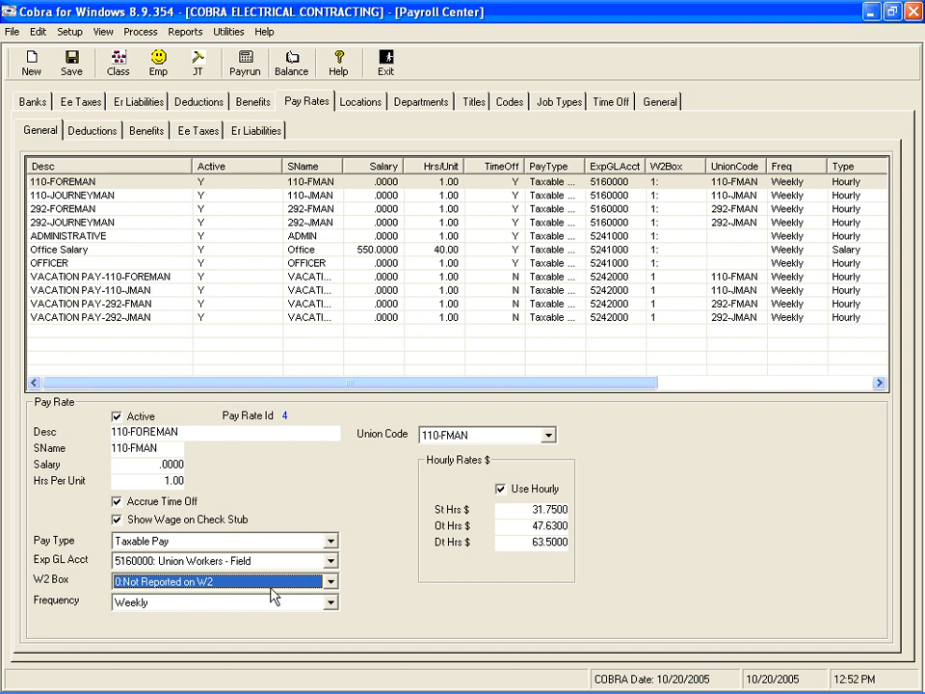
click(331, 584)
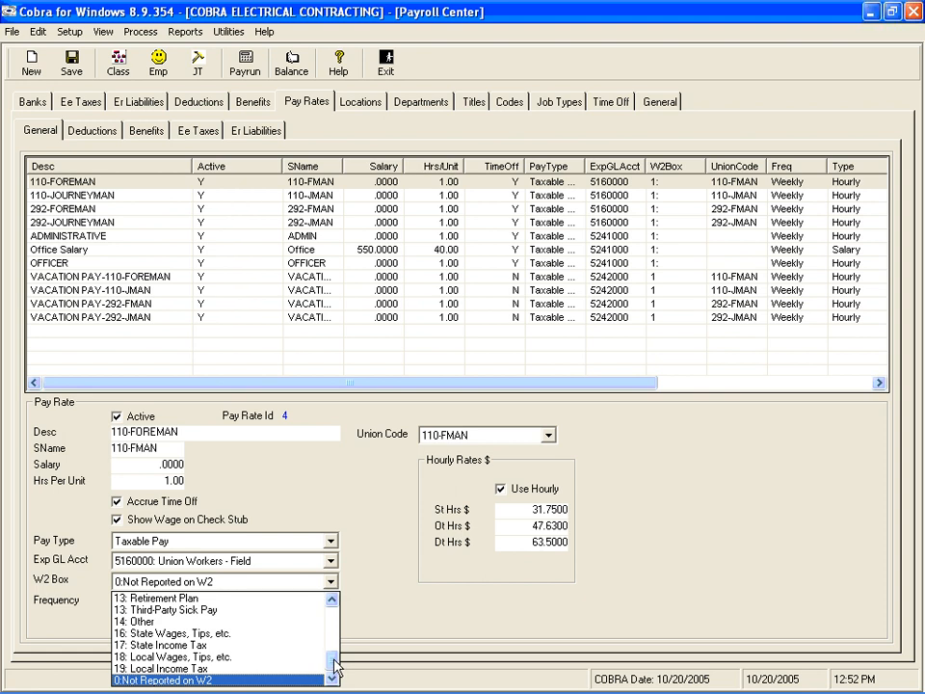
scroll(331, 608, up, 4)
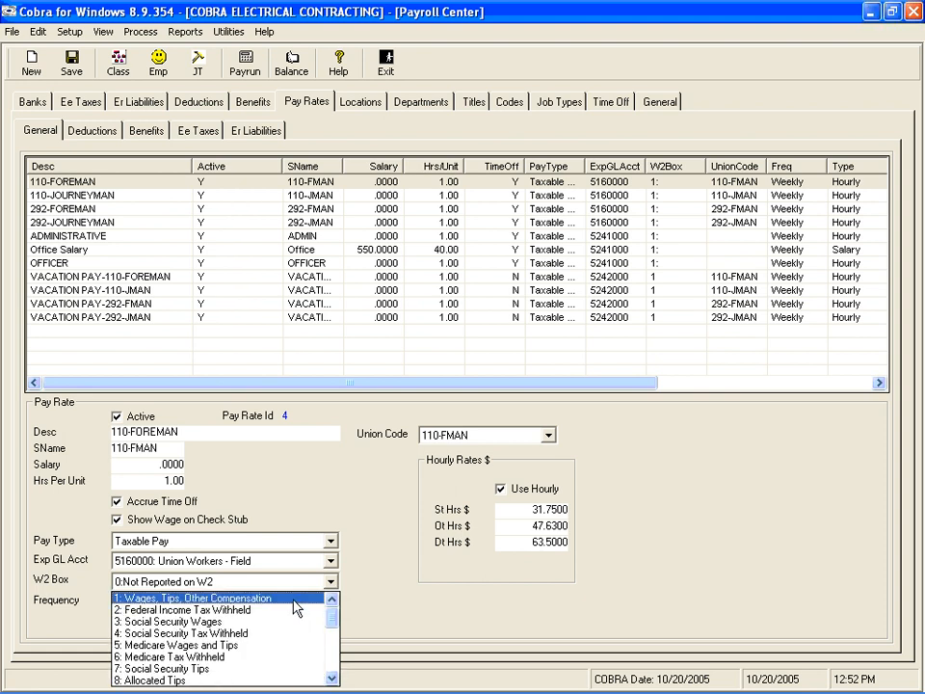
click(289, 599)
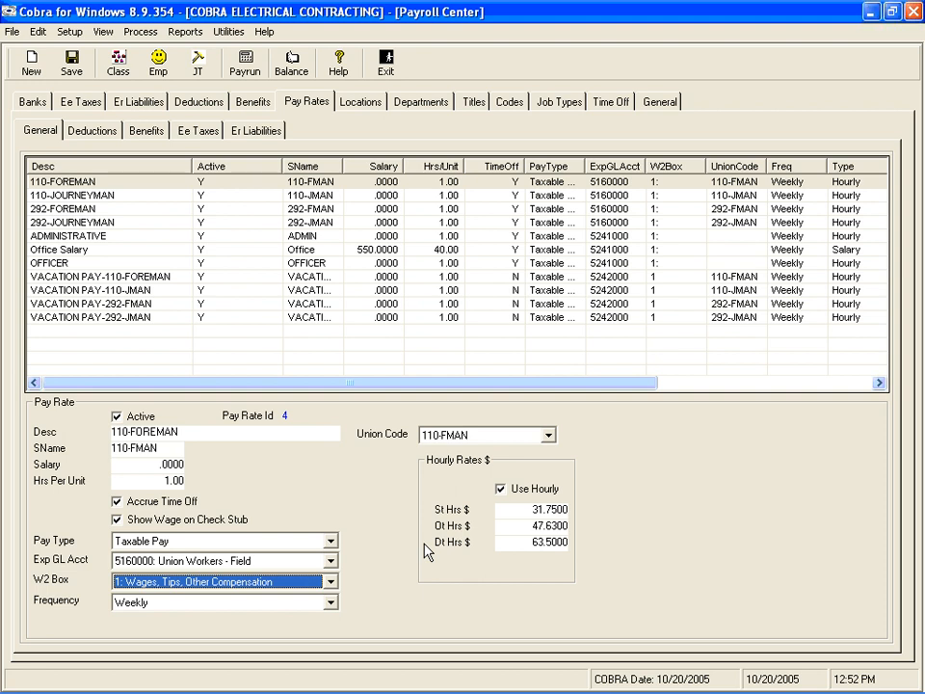
Review the frequency and the available union codes for 110-FOREMAN without choosing different ones
key(Tab)
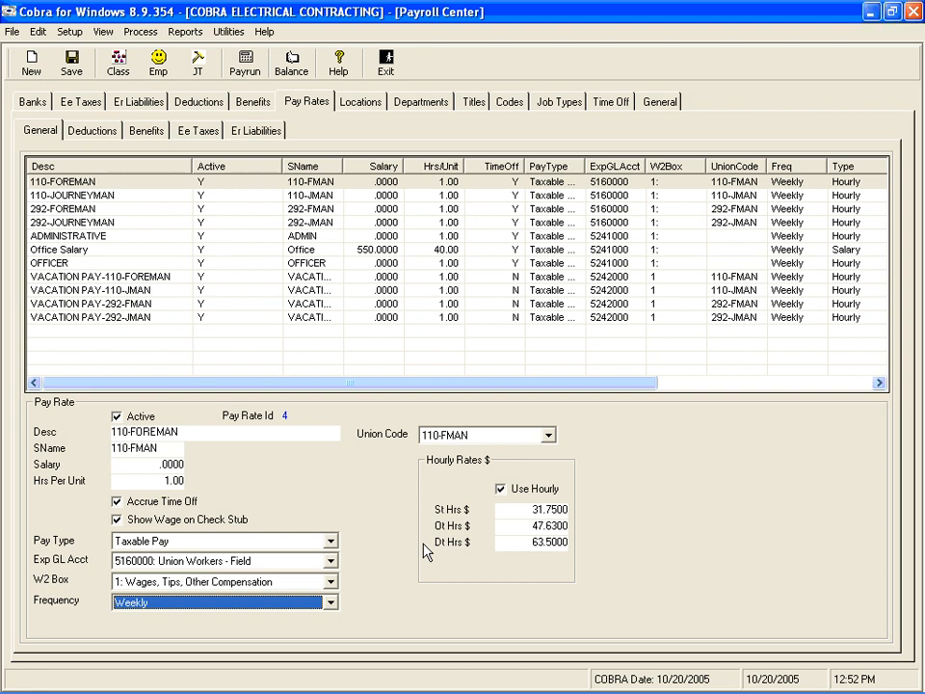
key(Tab)
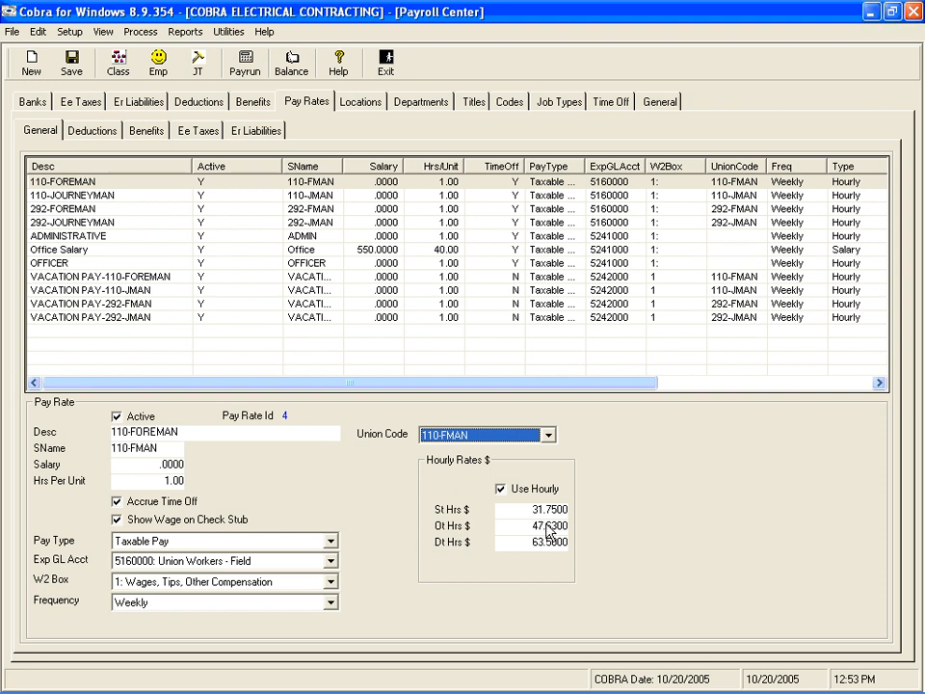
click(548, 435)
click(548, 437)
key(Tab)
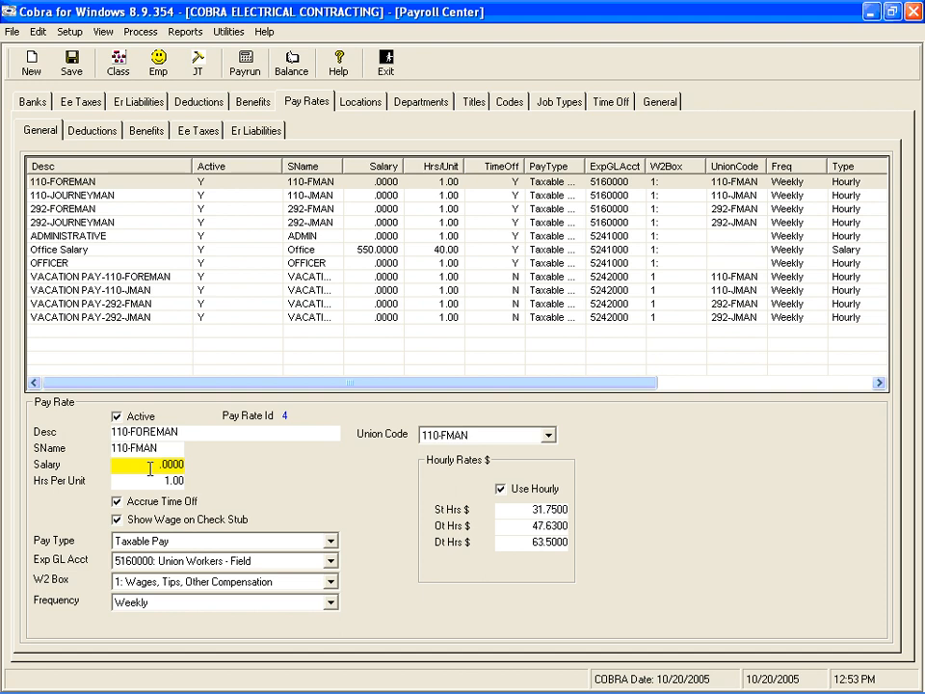
Check the salary and Use Hourly setting, and have overtime and double time recalculated from straight time as 47.625 and 63.5
drag(150, 468, 248, 451)
click(521, 494)
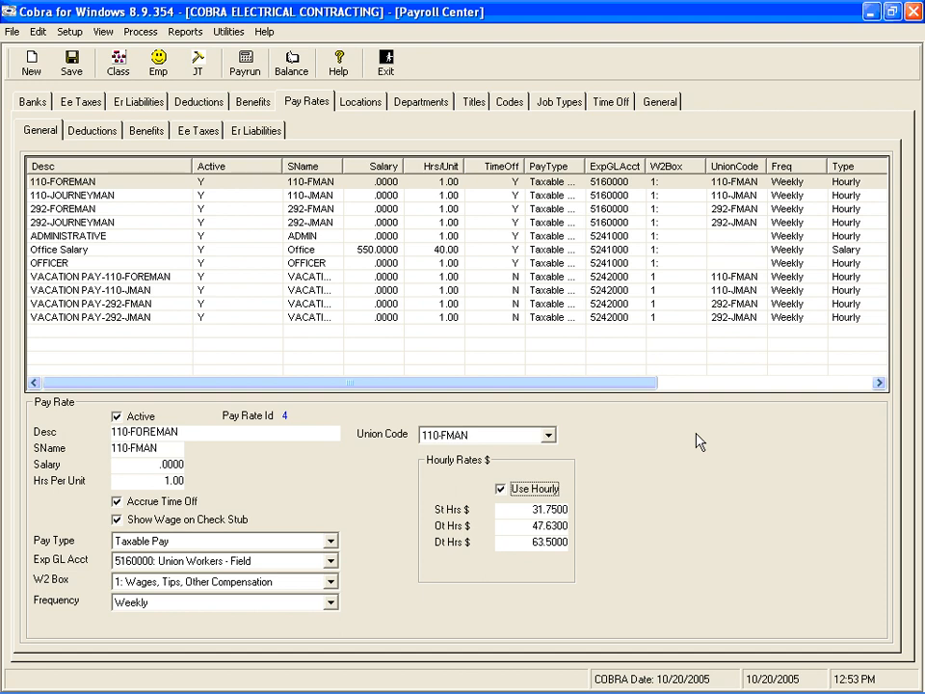
key(Tab)
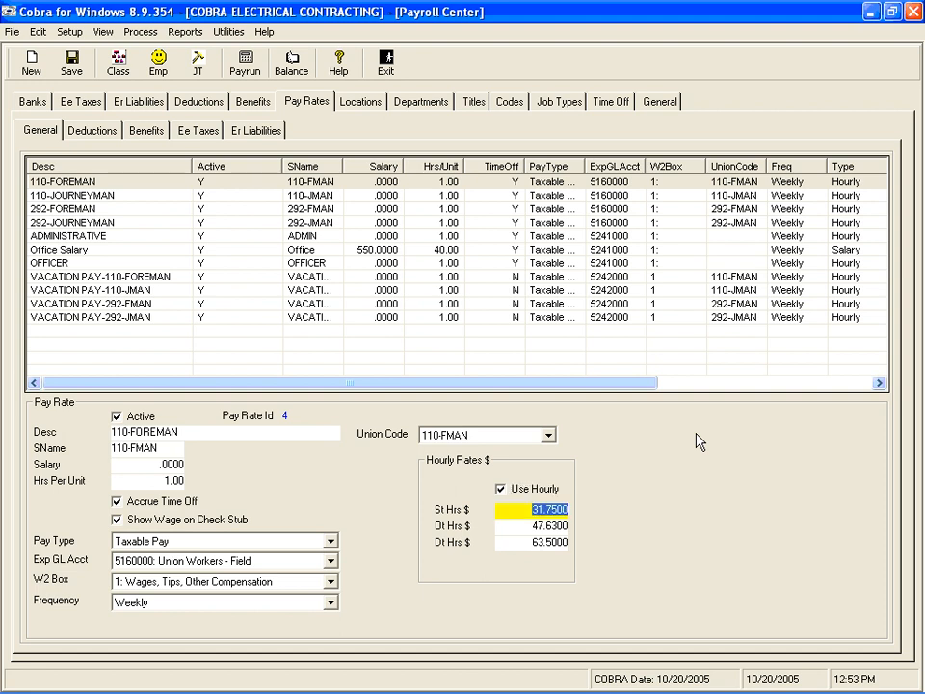
key(Tab)
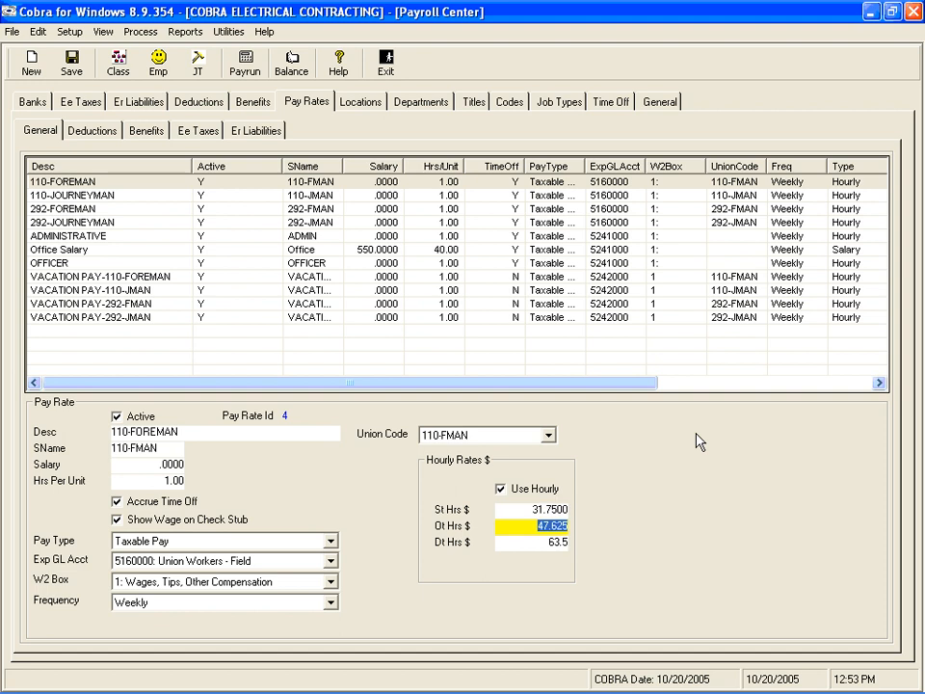
key(Tab)
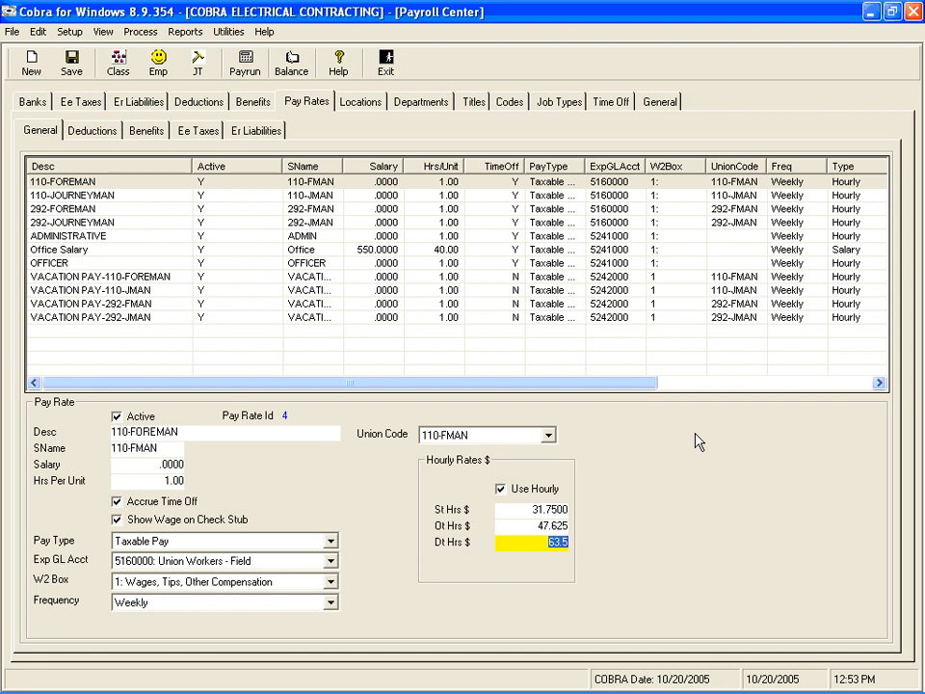
Save the 110-FOREMAN pay rate without updating its attached classes and employees, and reopen it
key(Return)
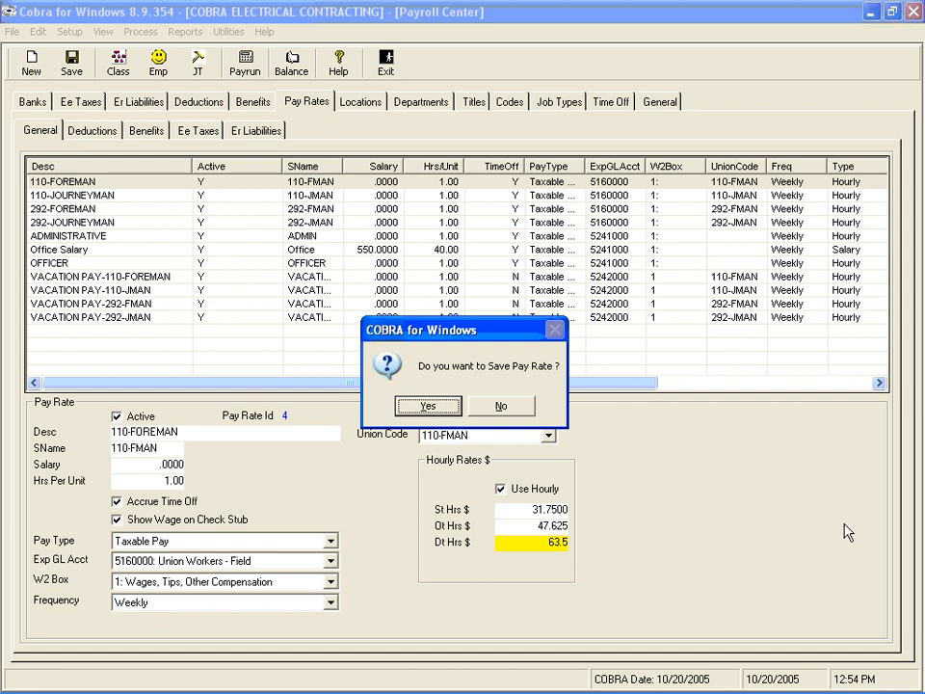
key(Return)
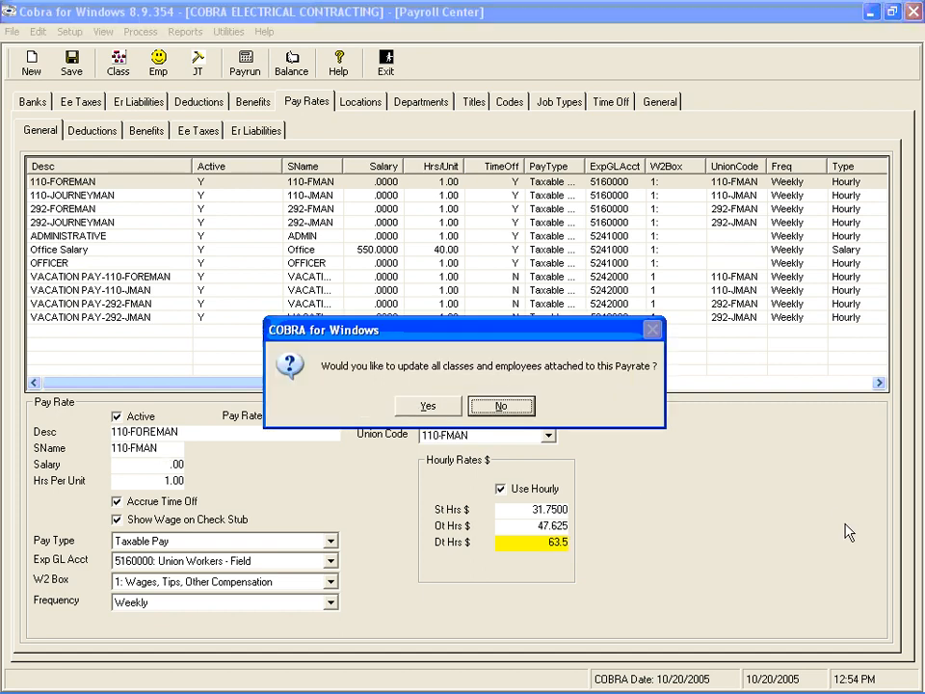
key(Return)
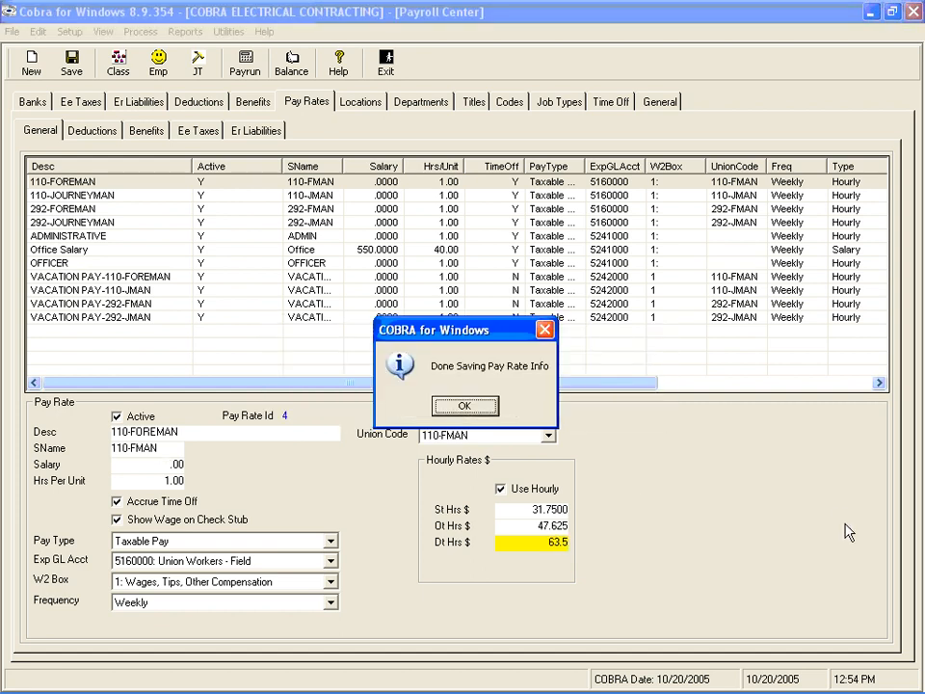
click(465, 406)
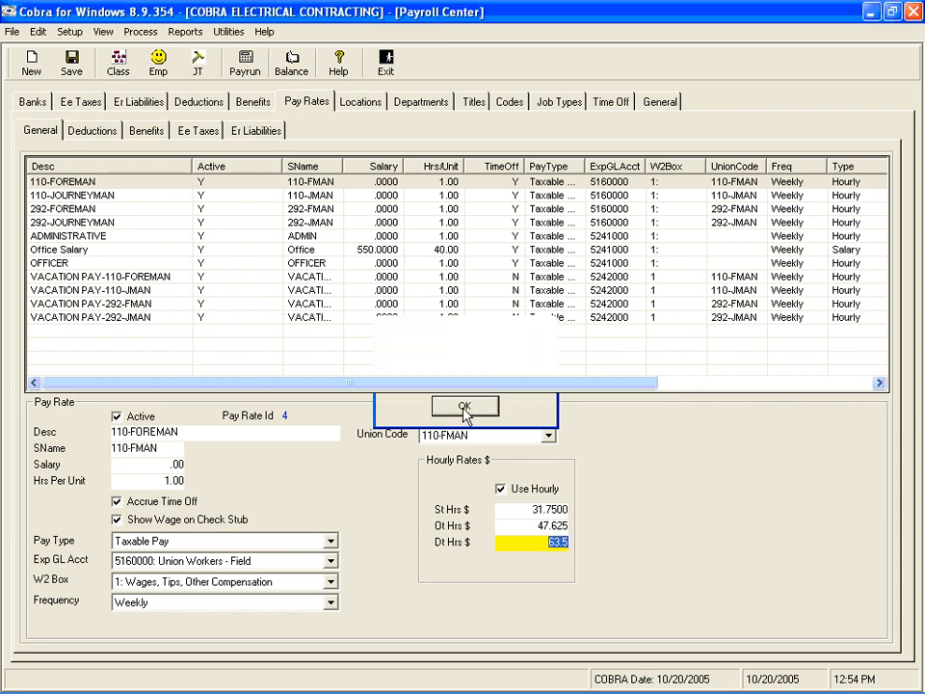
click(107, 183)
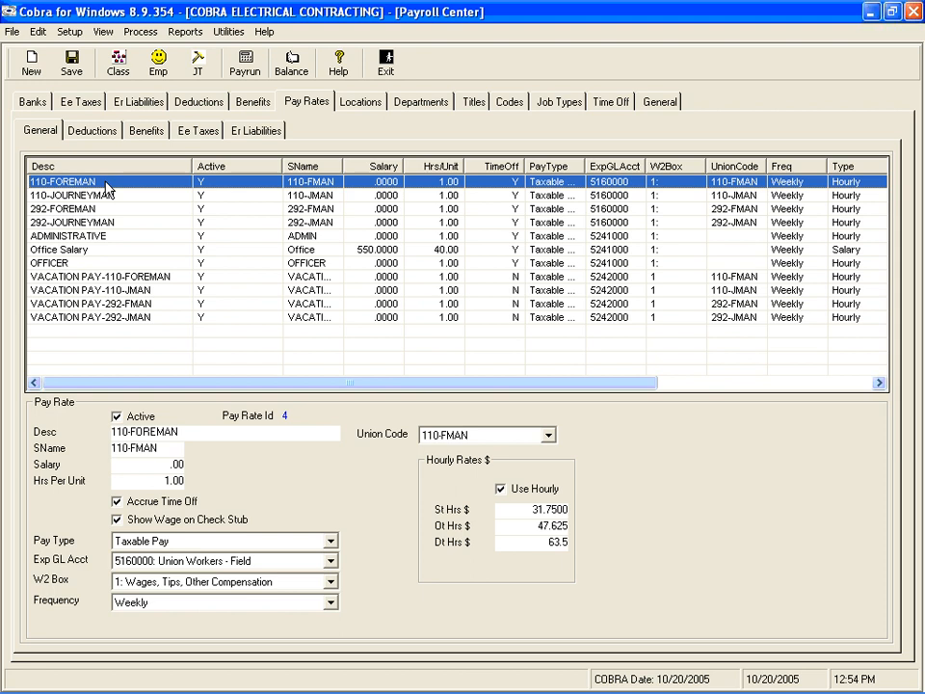
double_click(107, 184)
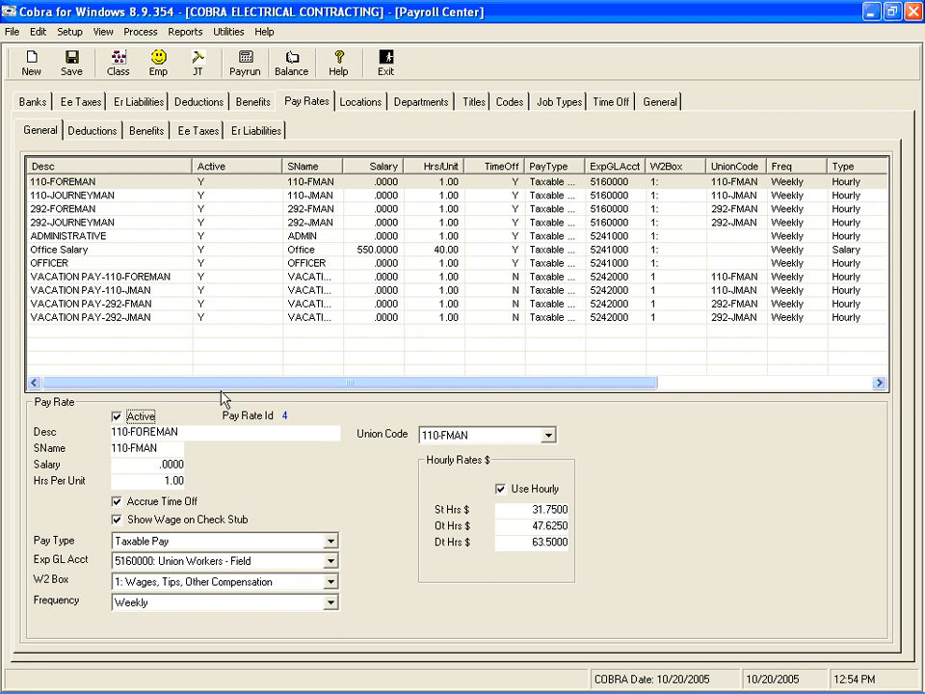
In the 110-FOREMAN deductions, tick the company 401K deductions for 110-FMAN and 110-JMAN and union dues for 110-APP10, 110-APP4 and 292-APP4
click(93, 133)
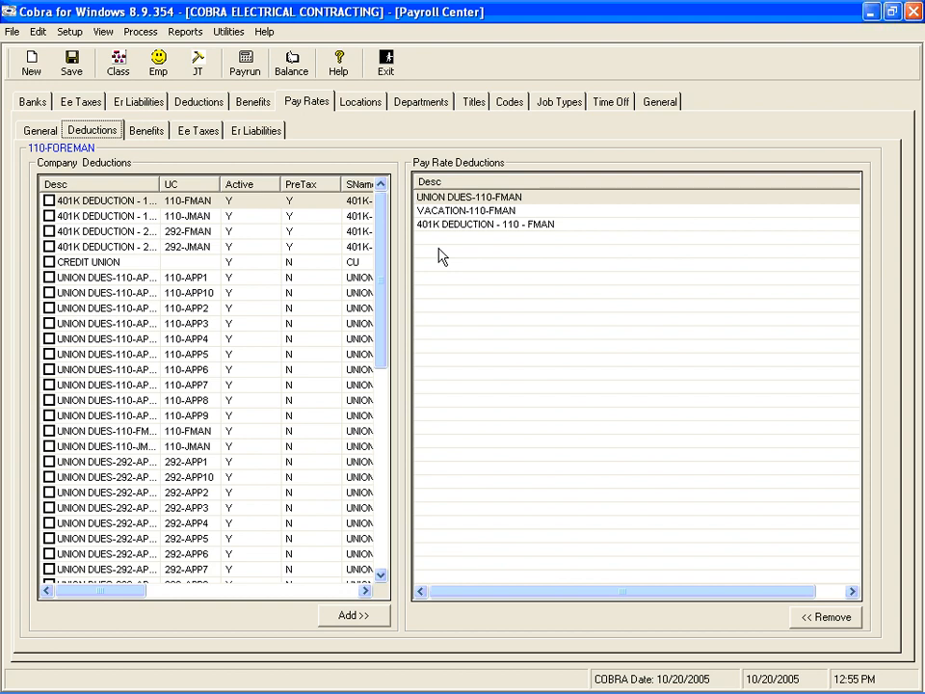
click(49, 216)
click(49, 201)
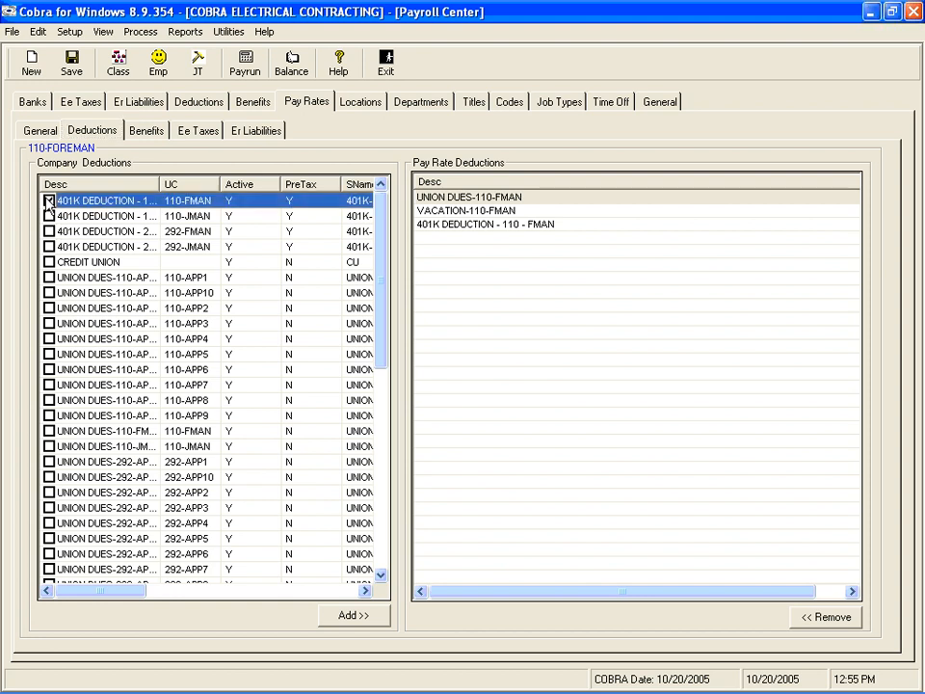
click(49, 292)
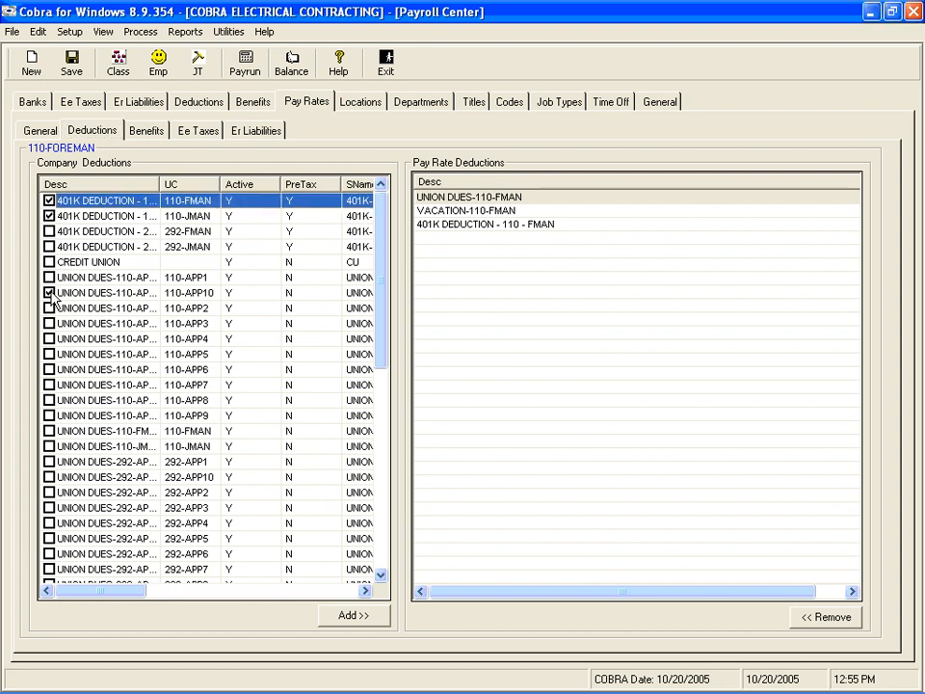
click(48, 340)
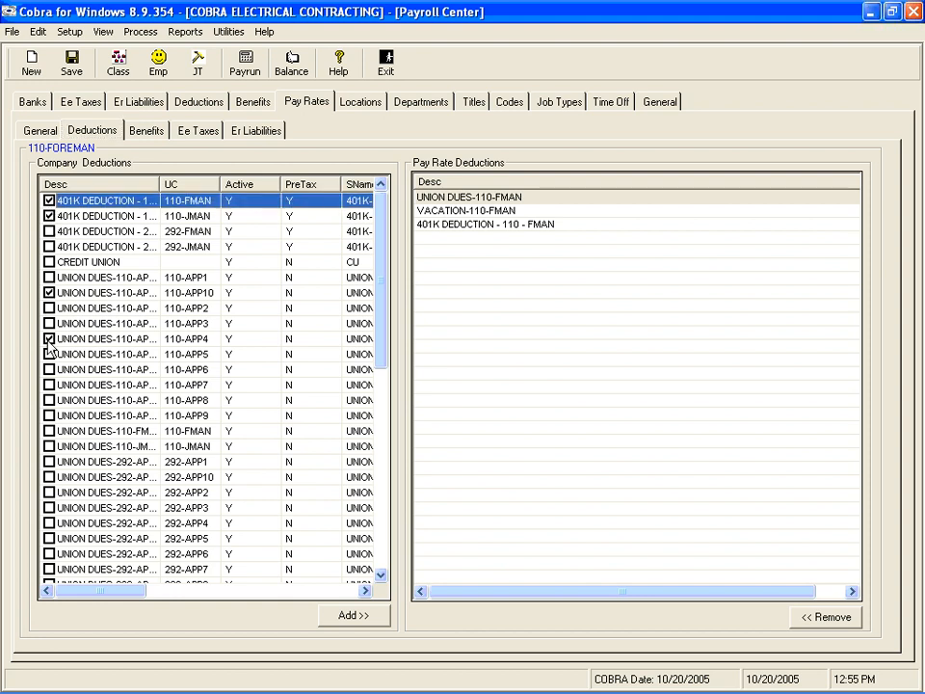
click(50, 523)
View the benefits, tick the federal, FICA Medicare, FICA Social Security and Minnesota company employee taxes, and select the assigned Minnesota Income Tax
click(147, 133)
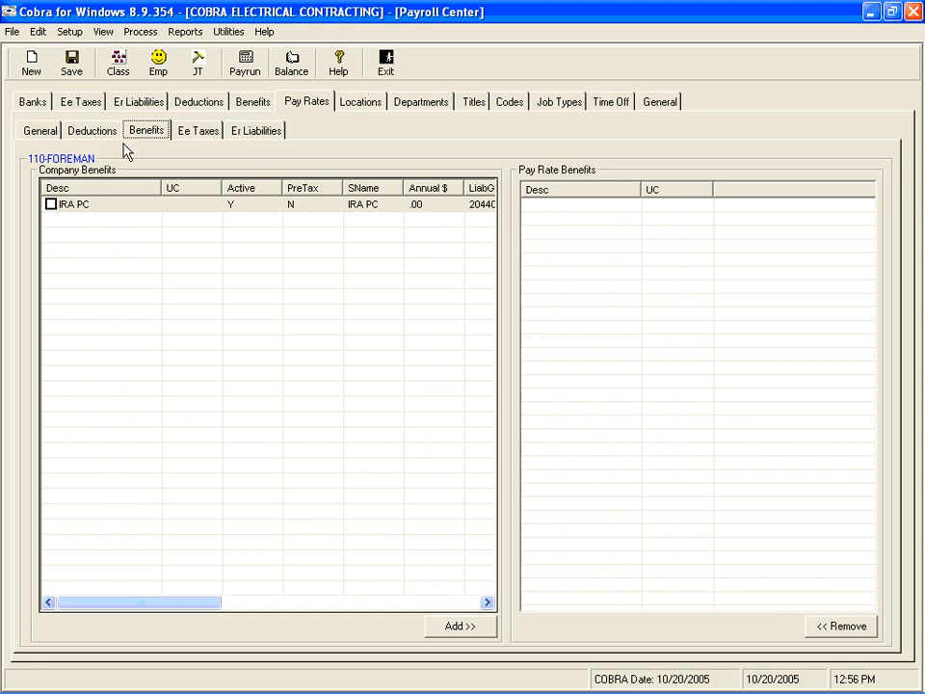
click(203, 132)
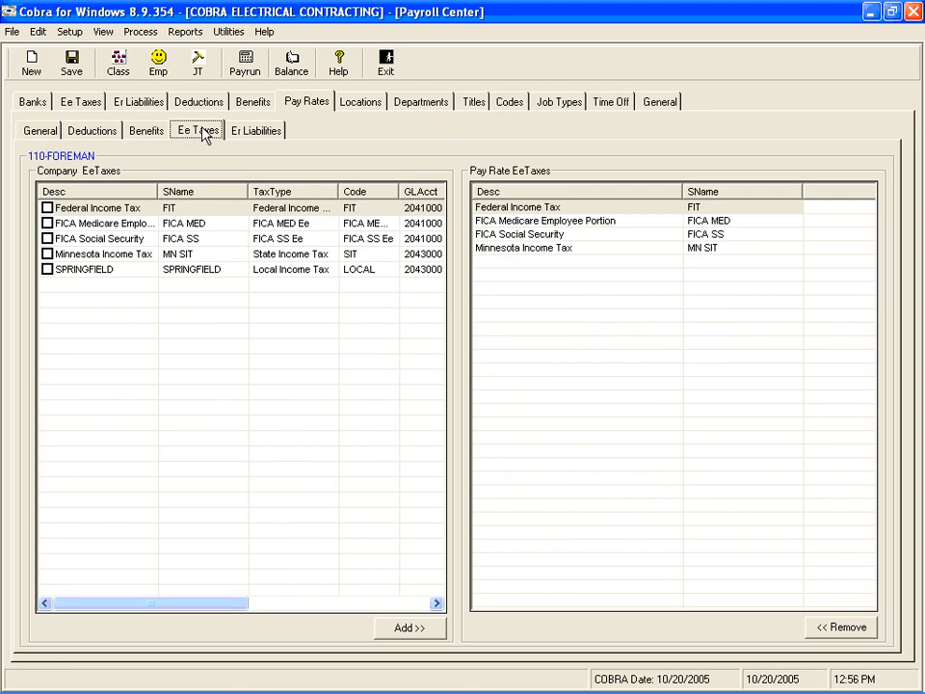
click(47, 209)
click(47, 224)
click(47, 239)
click(47, 254)
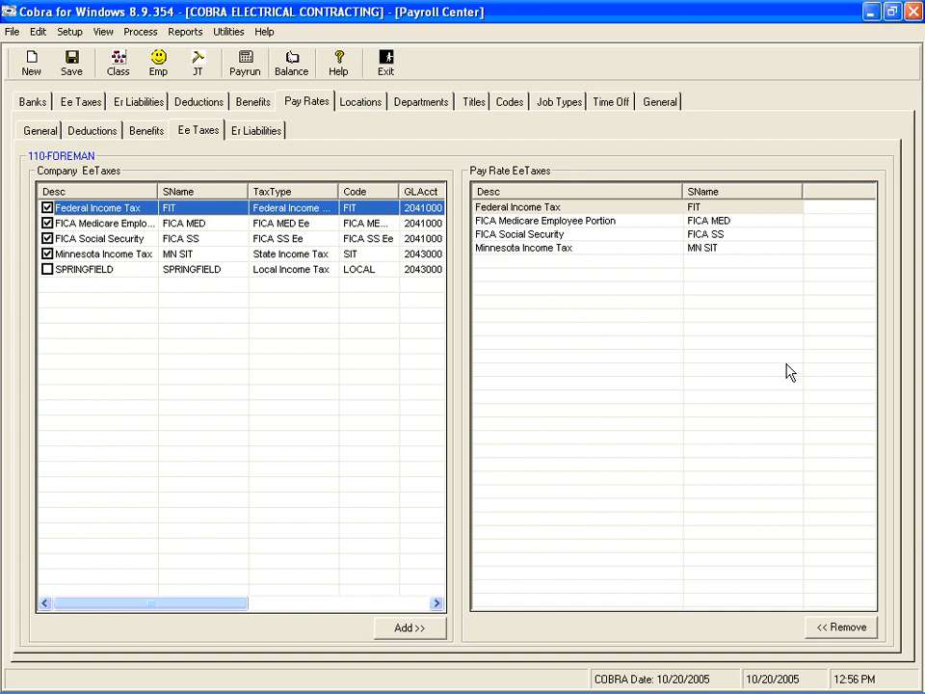
click(586, 249)
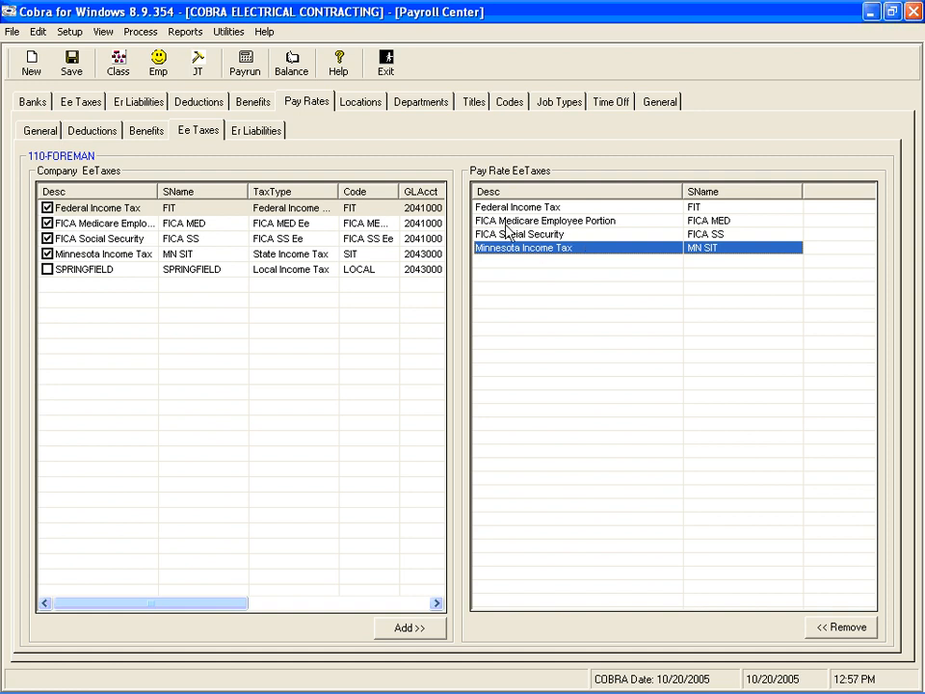
Recheck the pay type choices for 110-FOREMAN, keeping Taxable Pay, and return to its employee taxes
click(37, 130)
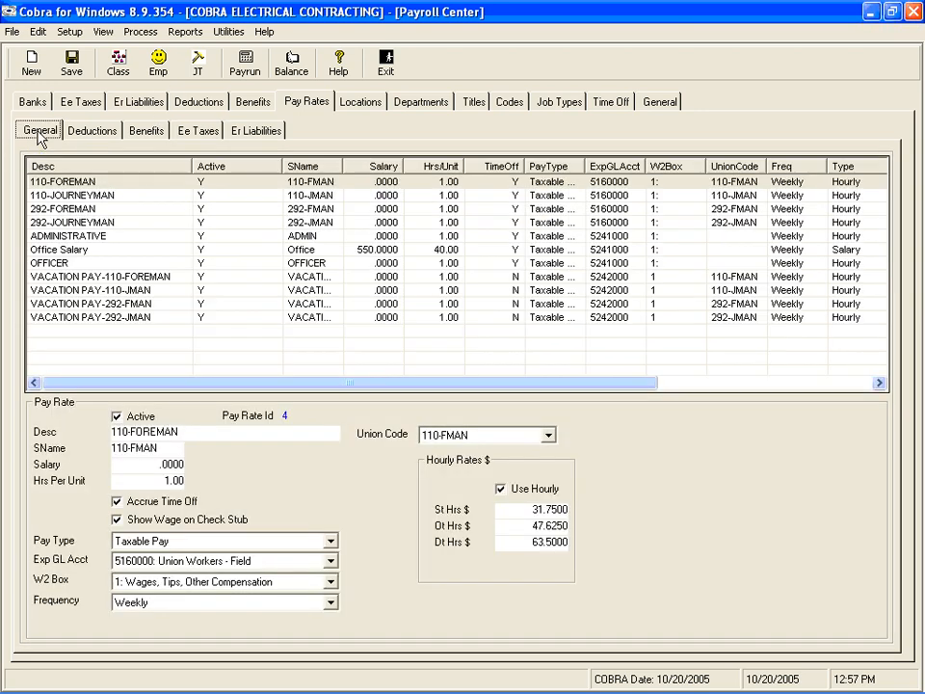
click(162, 544)
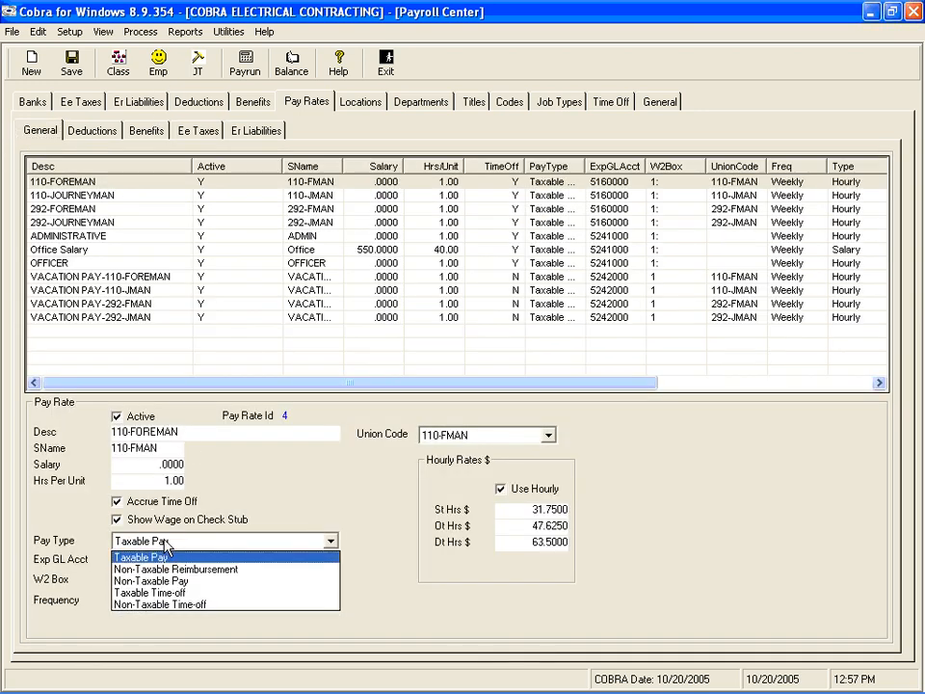
click(165, 556)
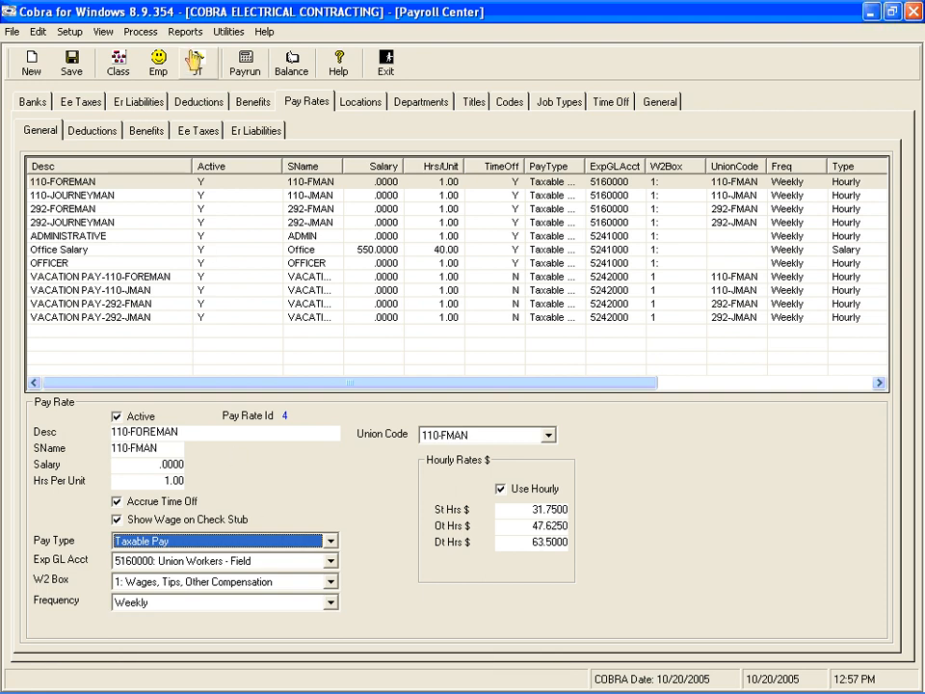
click(199, 135)
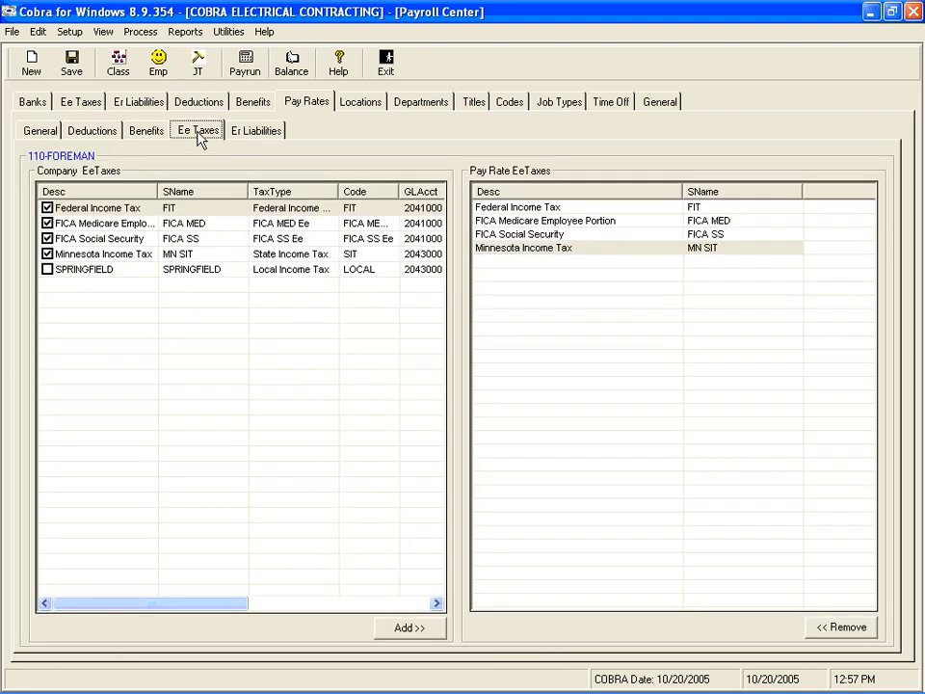
Review the employer liabilities assigned to 110-FOREMAN, including federal and Minnesota unemployment, FICA and the admin fund, and return to its general settings
click(266, 137)
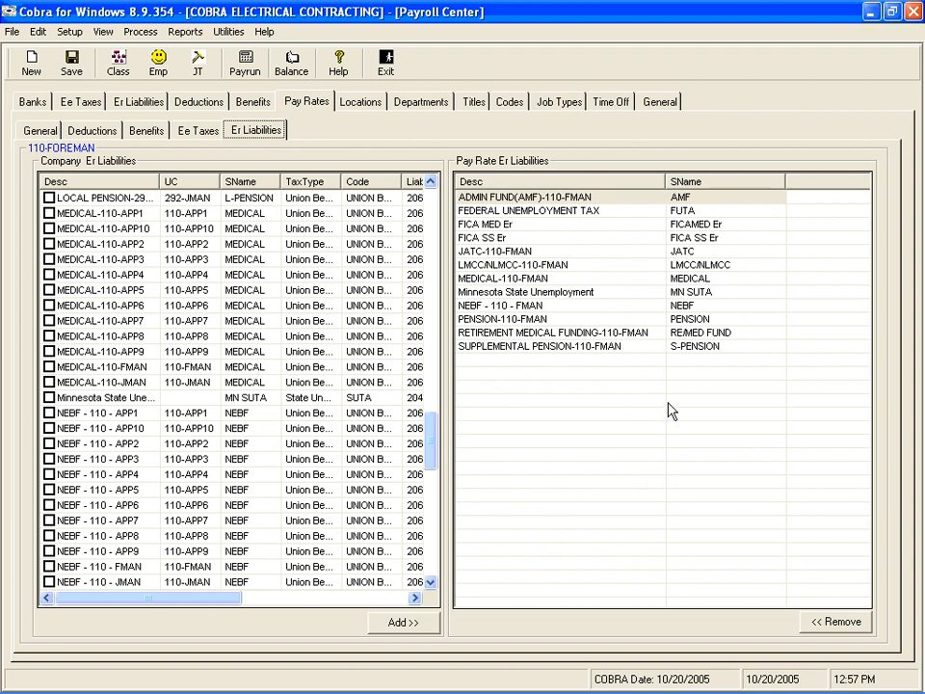
click(518, 211)
click(516, 223)
click(511, 238)
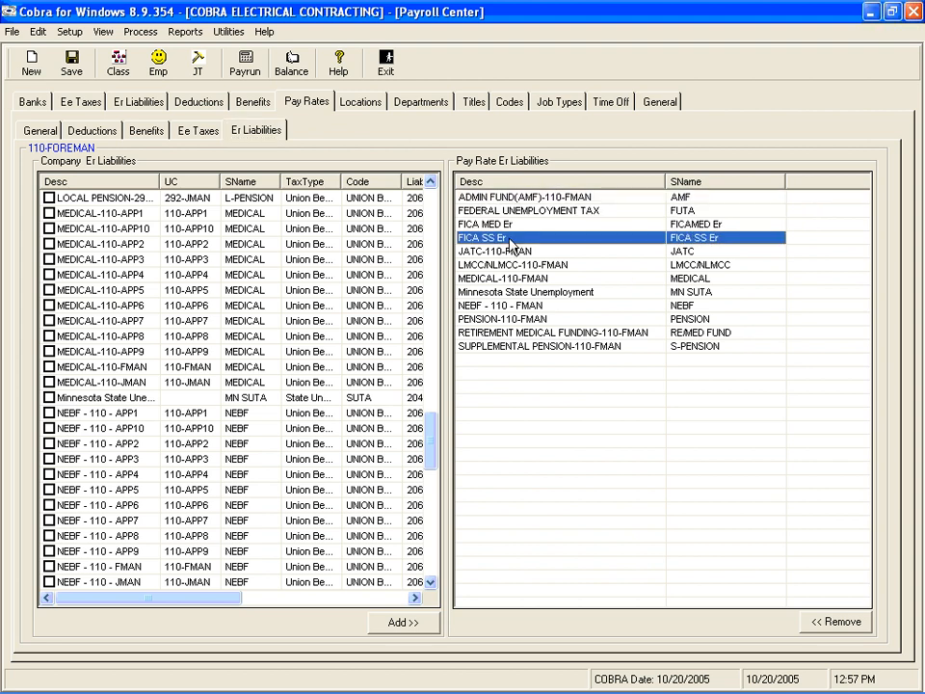
click(559, 292)
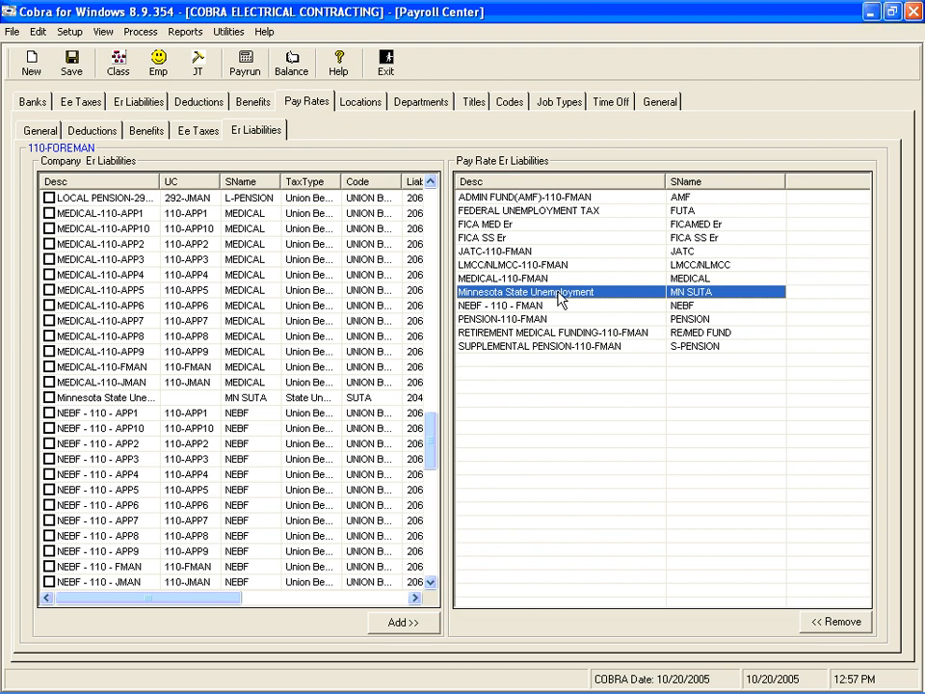
click(588, 197)
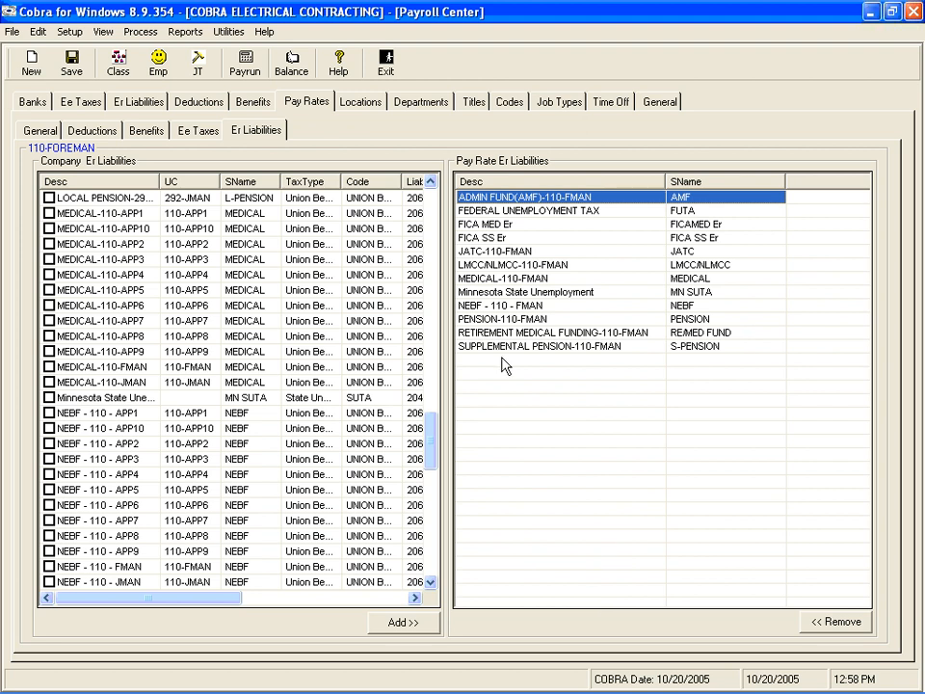
click(35, 135)
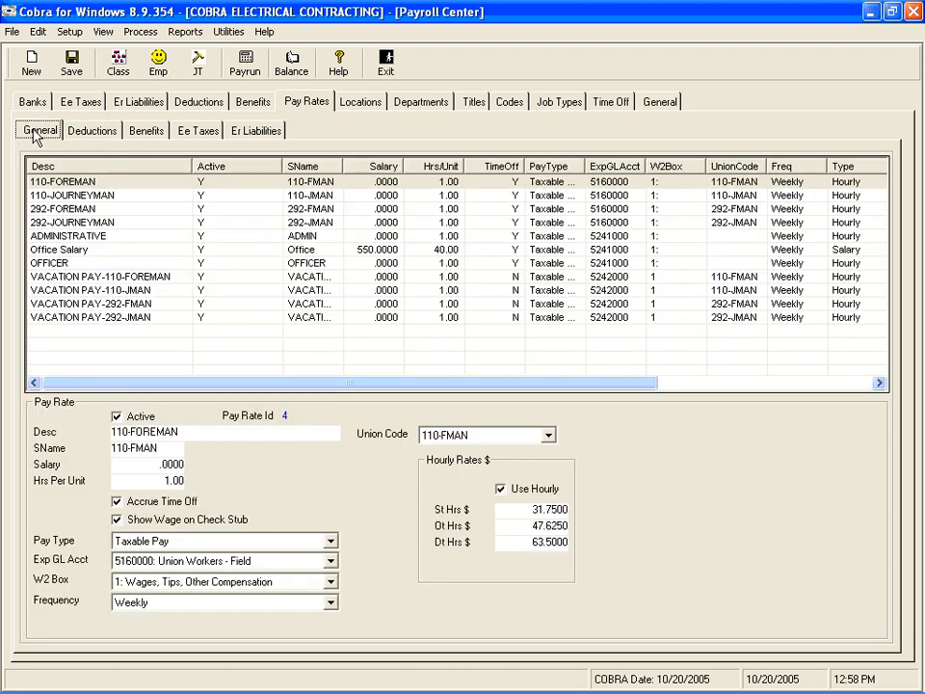